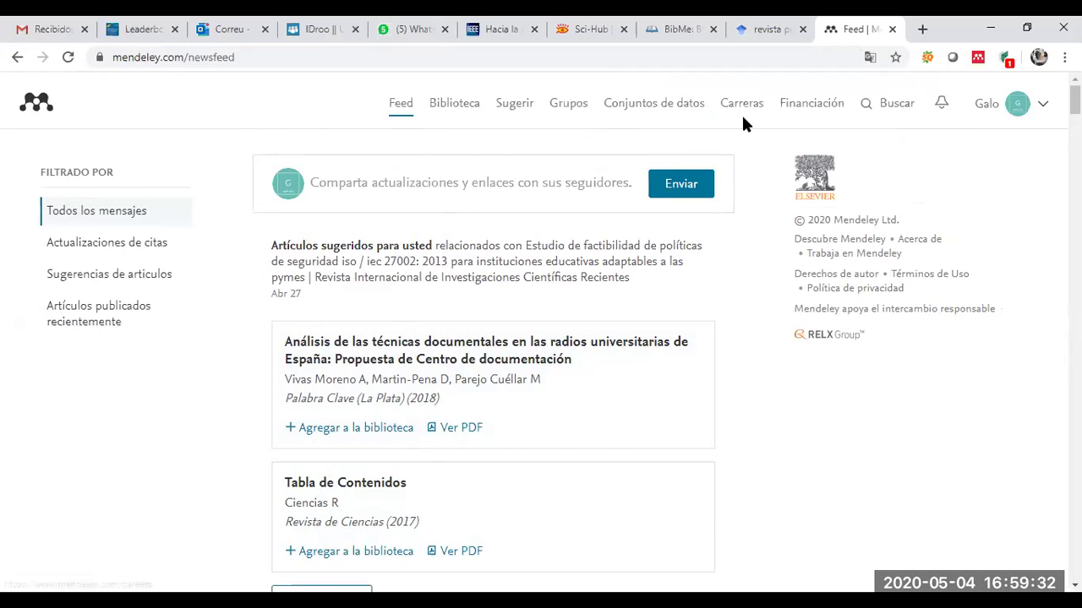
- Open the Mendeley library, browse all documents and view the details of "Diseño antena microstrip de ranura y antena de parche con geometría fractal"
{"action": "left_click", "coordinate": [454, 103]}
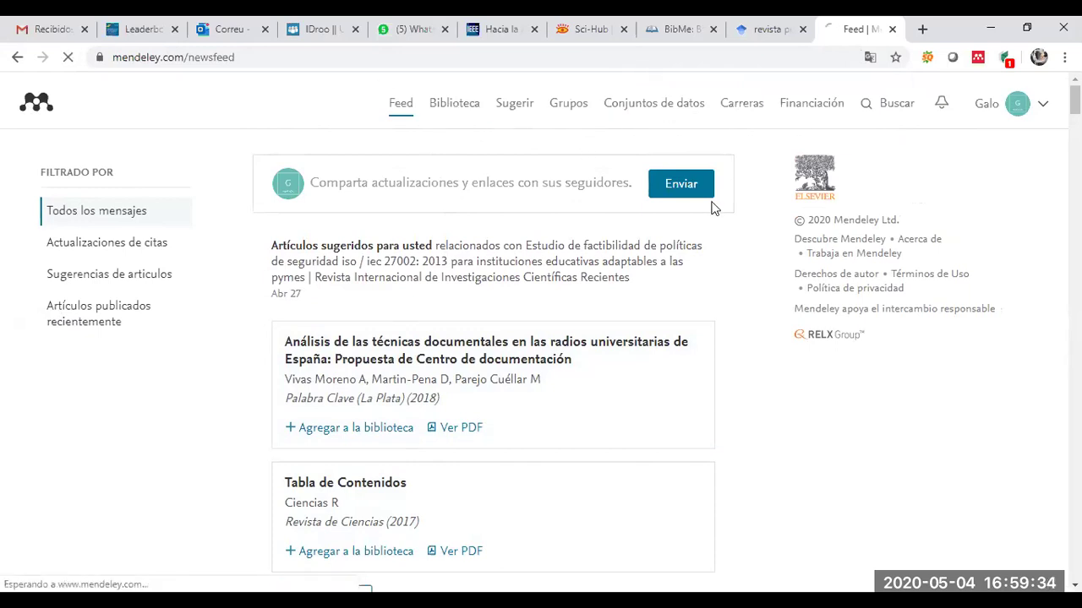
{"action": "left_click", "coordinate": [14, 58]}
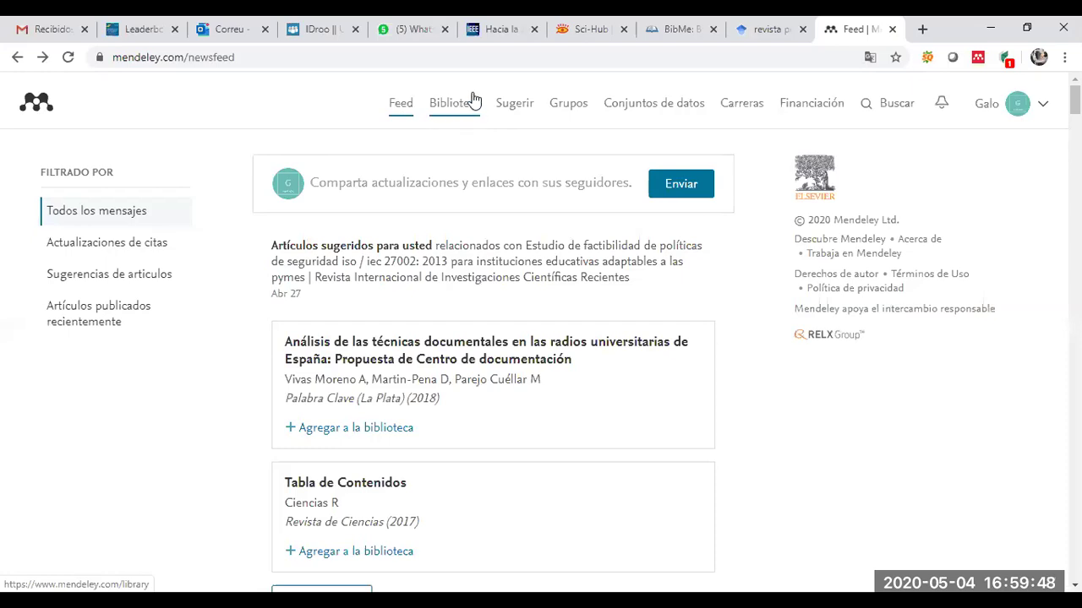
{"action": "left_click", "coordinate": [454, 104]}
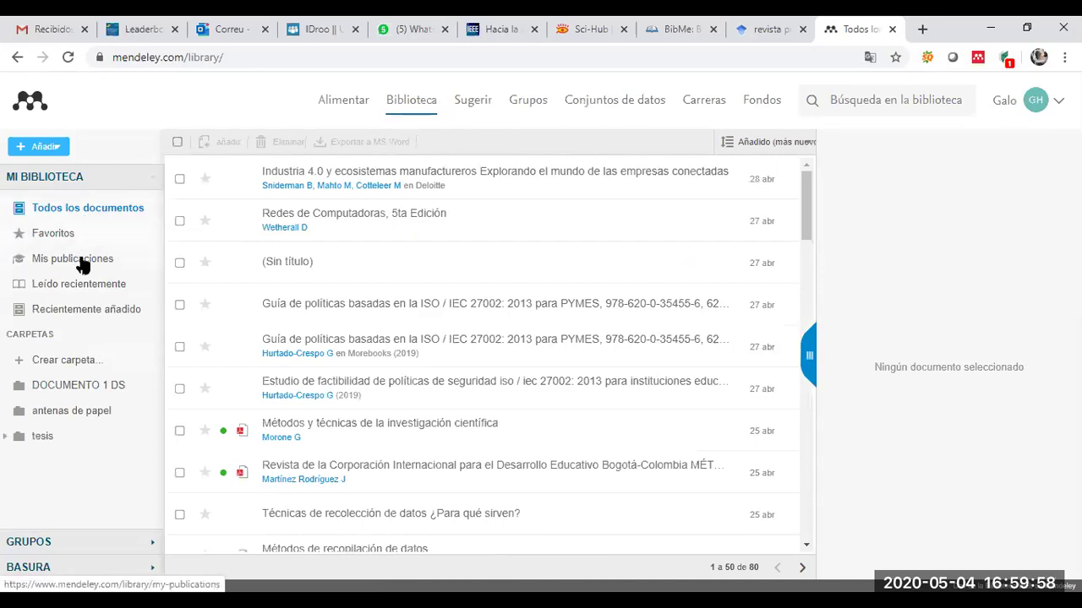
{"action": "scroll", "coordinate": [407, 202], "scroll_direction": "down", "scroll_amount": 5}
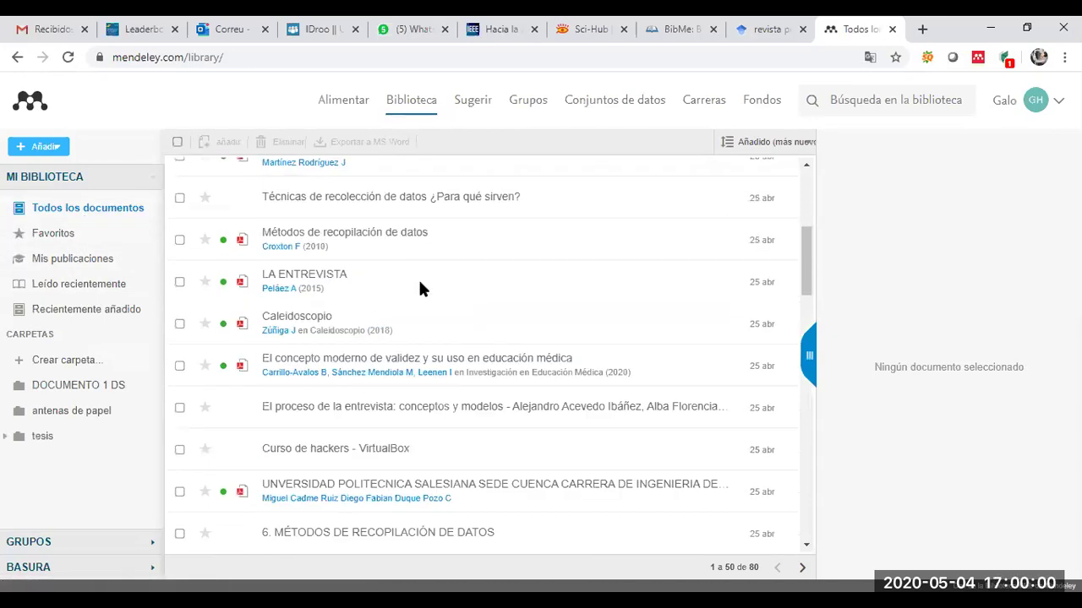
{"action": "scroll", "coordinate": [411, 329], "scroll_direction": "down", "scroll_amount": 15}
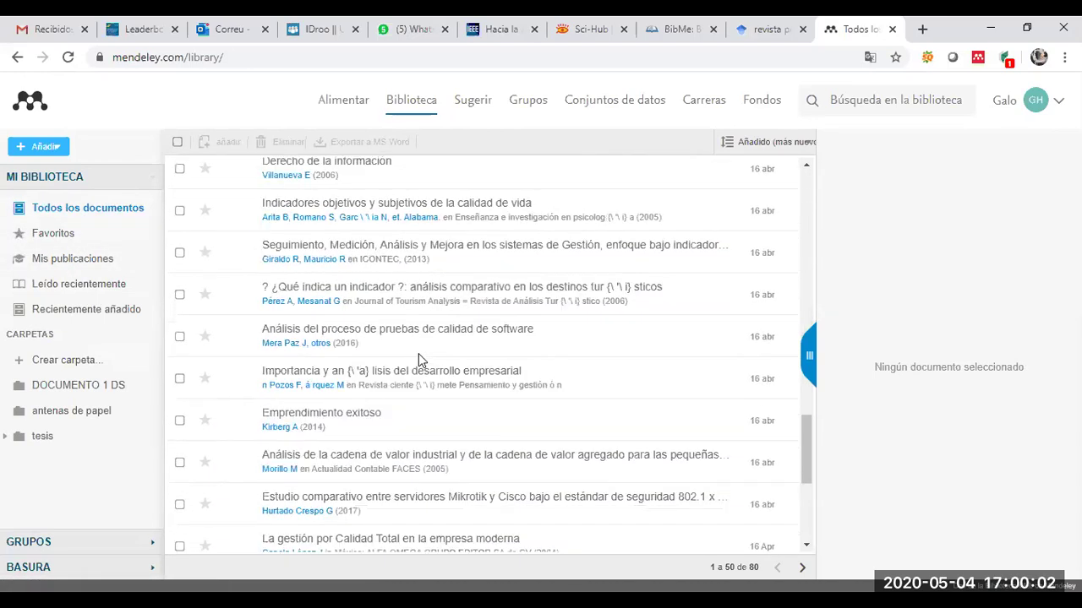
{"action": "scroll", "coordinate": [470, 353], "scroll_direction": "down", "scroll_amount": 1}
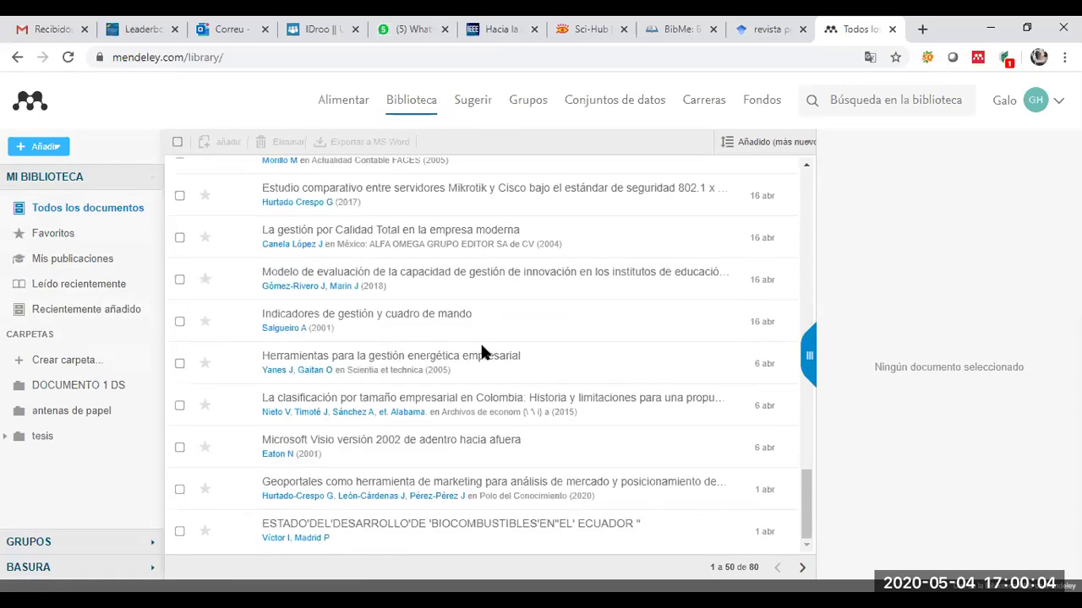
{"action": "scroll", "coordinate": [492, 353], "scroll_direction": "up", "scroll_amount": 10}
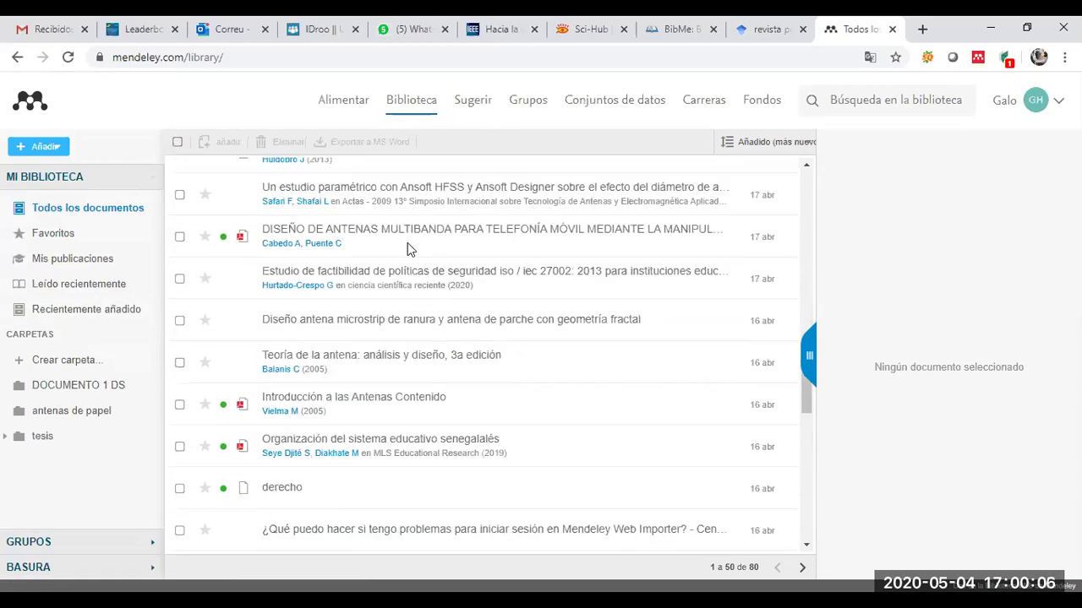
{"action": "left_click", "coordinate": [429, 319]}
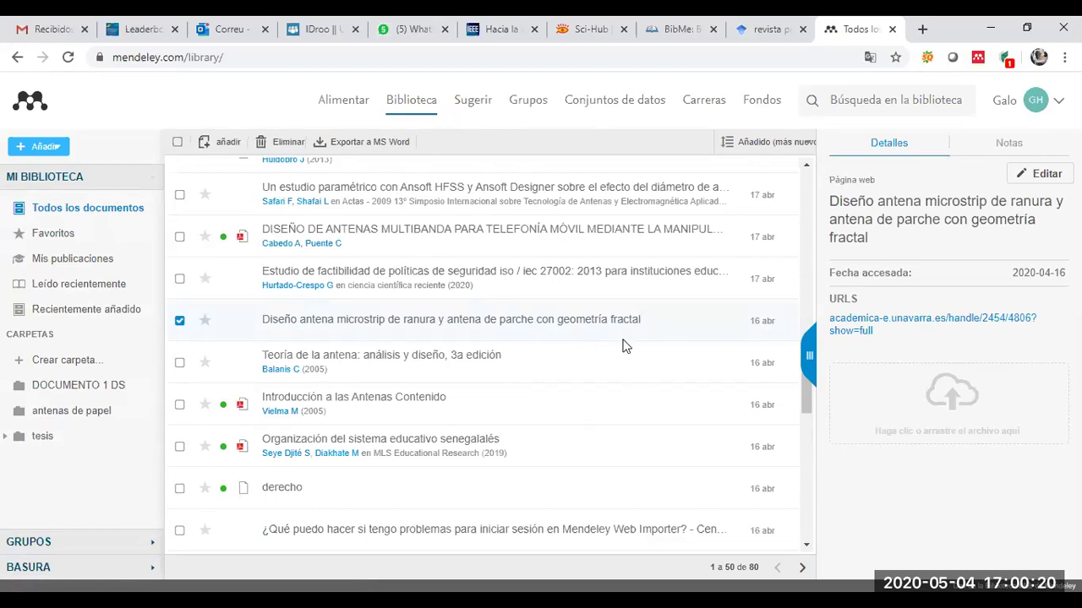
- Return to the Mendeley feed, review the references Web Importer detects on the page, and close the importer
{"action": "left_click", "coordinate": [326, 105]}
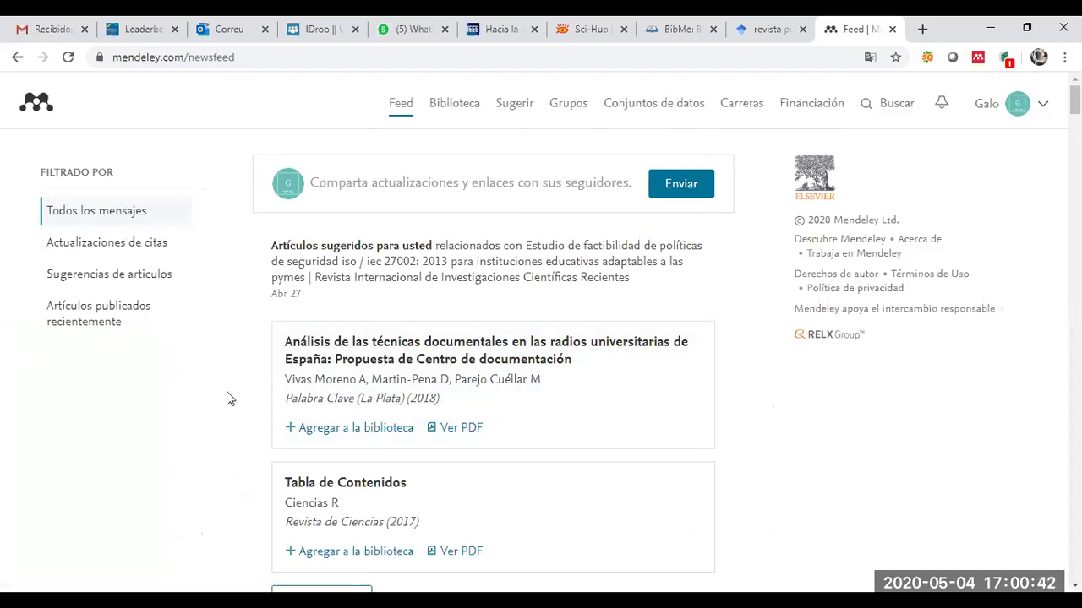
{"action": "left_click", "coordinate": [983, 66]}
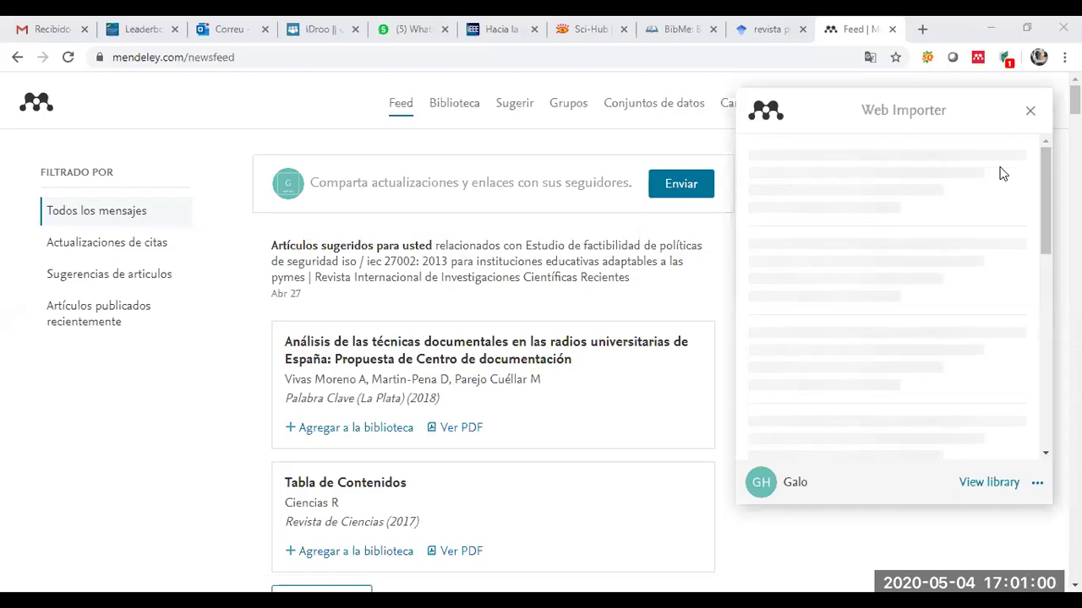
{"action": "scroll", "coordinate": [832, 296], "scroll_direction": "down", "scroll_amount": 4}
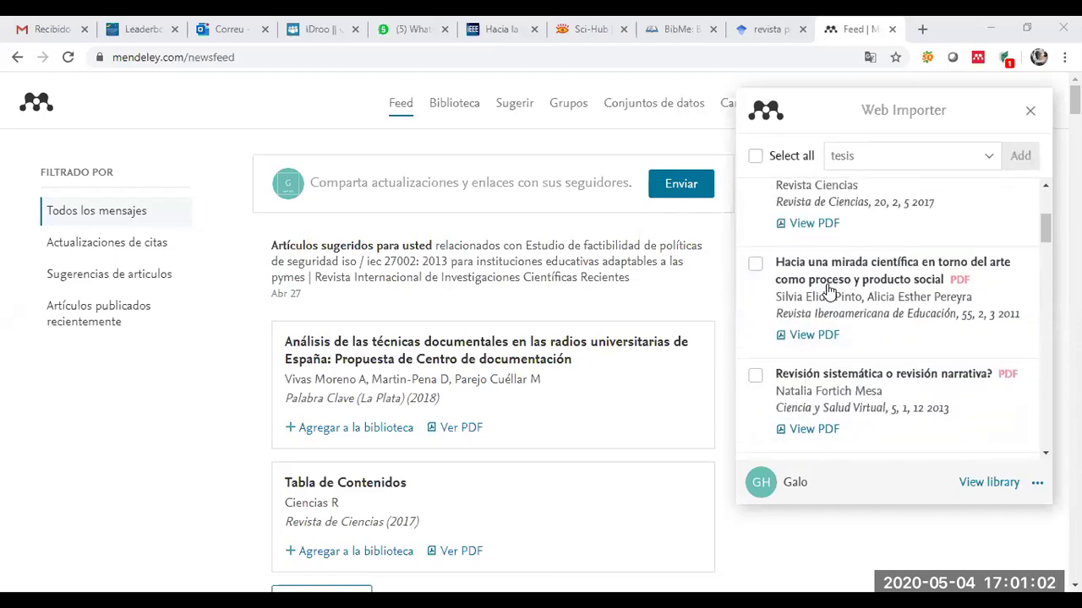
{"action": "scroll", "coordinate": [828, 295], "scroll_direction": "down", "scroll_amount": 15}
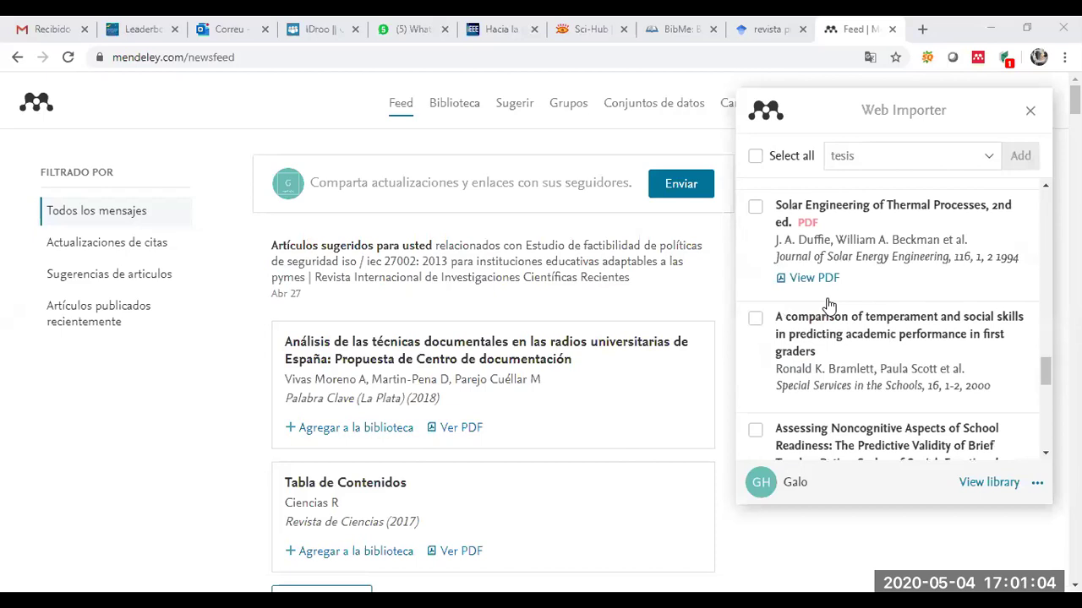
{"action": "scroll", "coordinate": [829, 306], "scroll_direction": "down", "scroll_amount": 5}
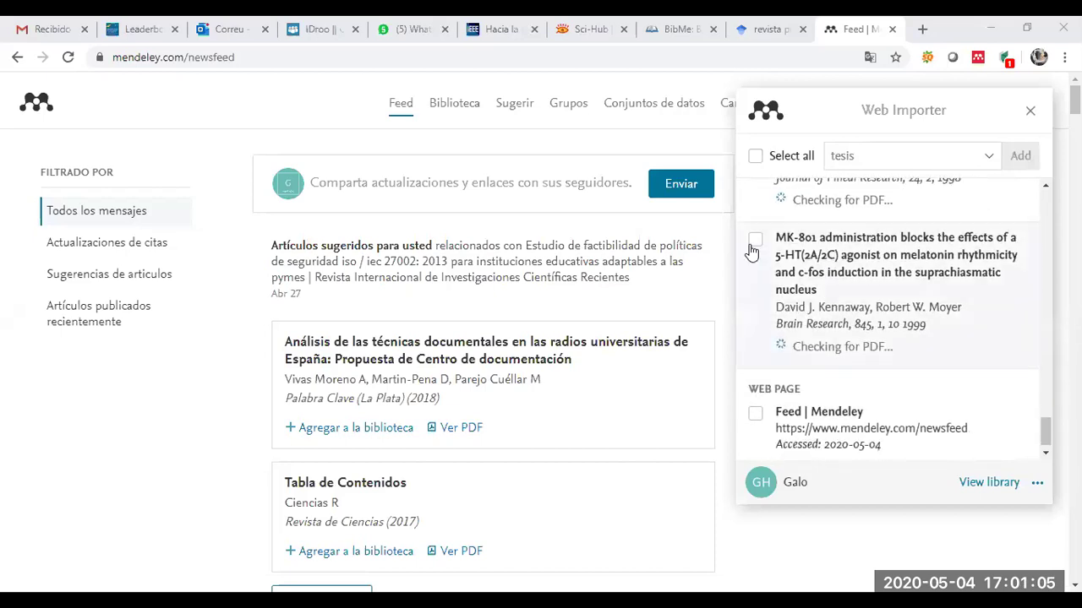
{"action": "left_click", "coordinate": [1028, 113]}
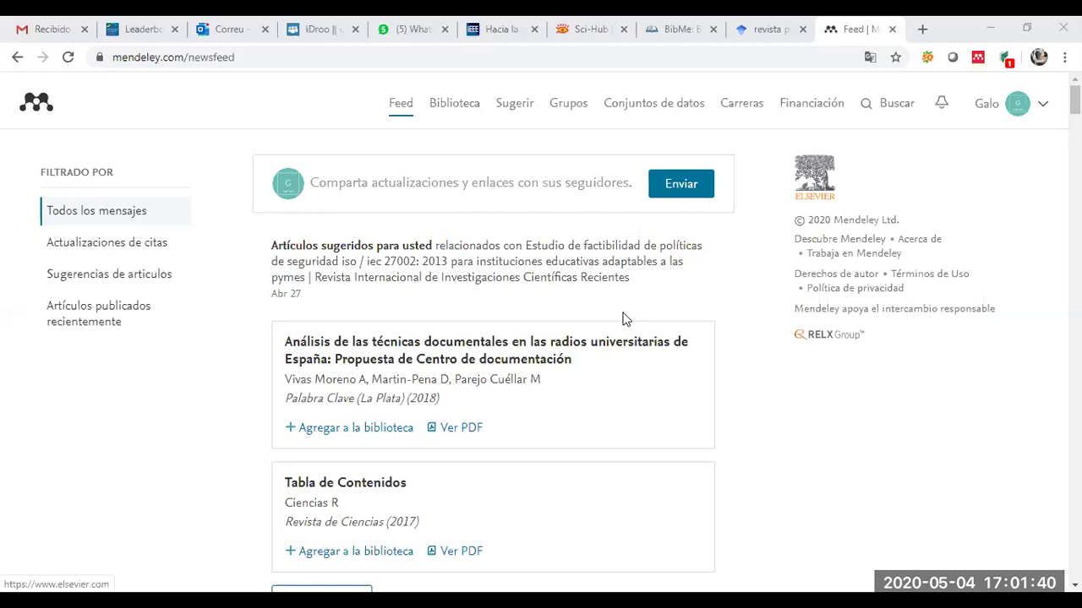
{"action": "scroll", "coordinate": [613, 318], "scroll_direction": "down", "scroll_amount": 5}
{"action": "scroll", "coordinate": [614, 318], "scroll_direction": "down", "scroll_amount": 5}
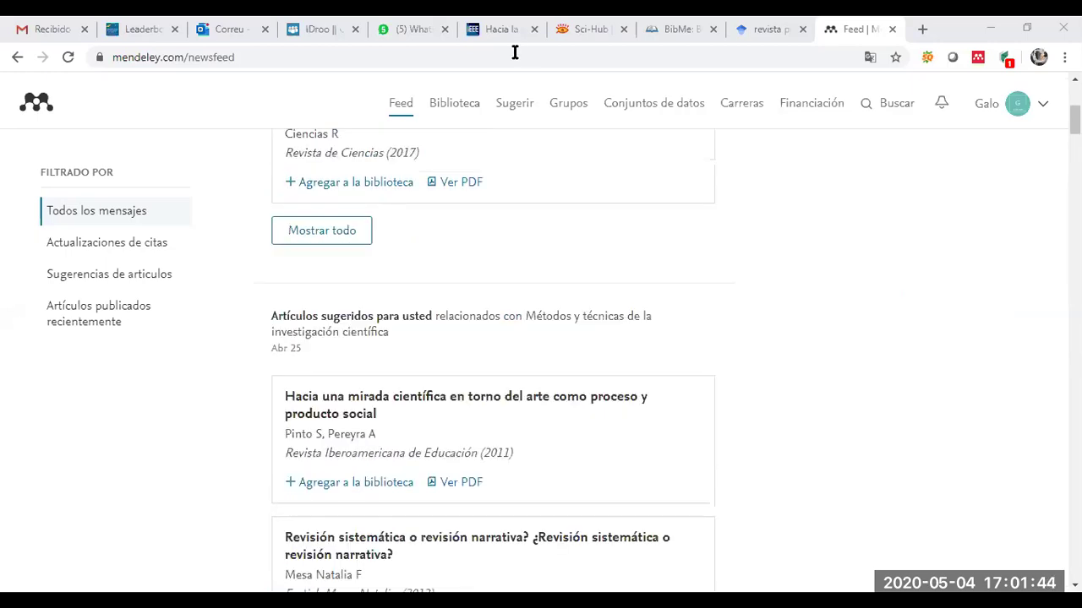
{"action": "scroll", "coordinate": [594, 36], "scroll_direction": "up", "scroll_amount": 5}
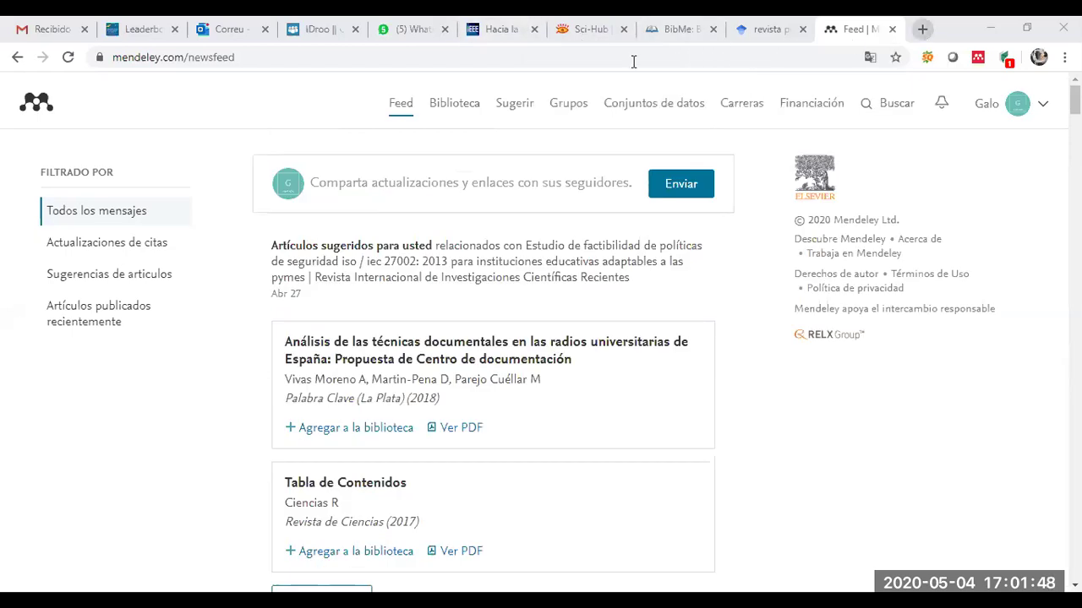
- Search Google for "redessociales" in a new tab and open the rdstation.com article on social networks
{"action": "left_click", "coordinate": [923, 31]}
{"action": "type", "text": "redess"}
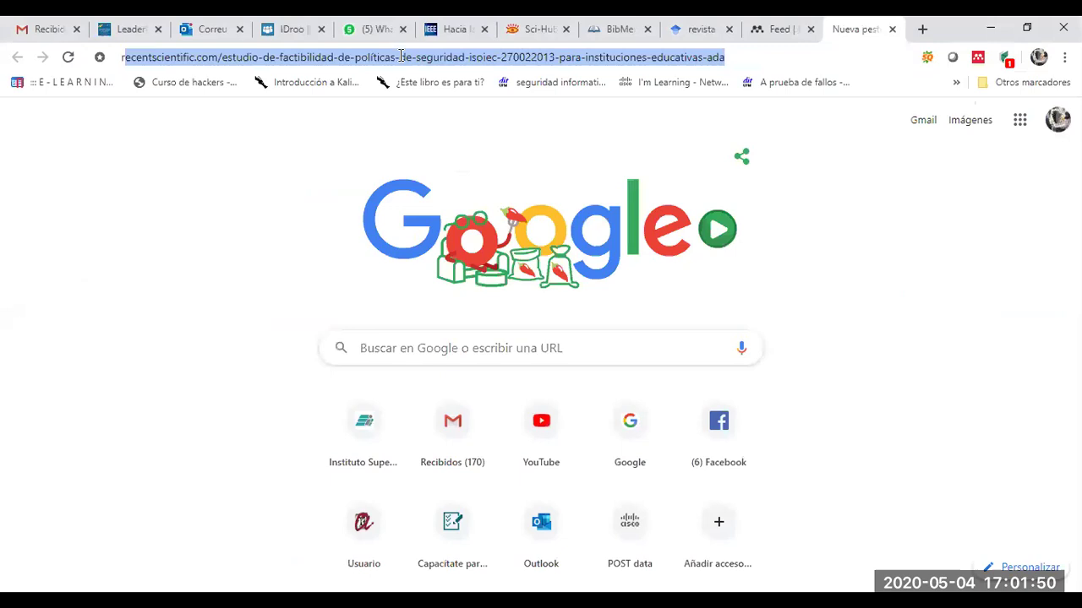
{"action": "type", "text": "ociales"}
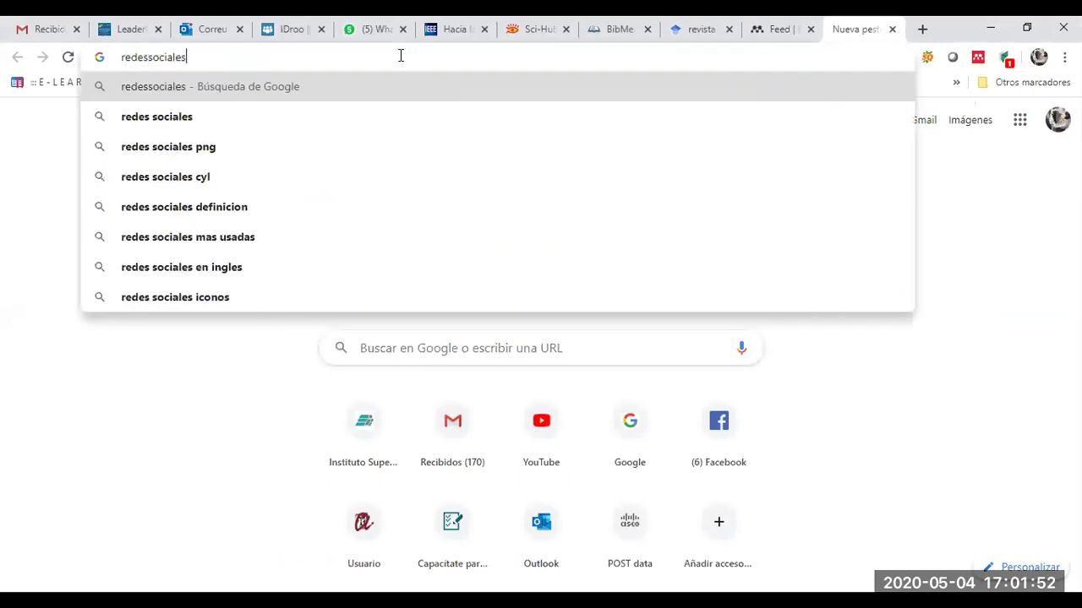
{"action": "key", "text": "Return"}
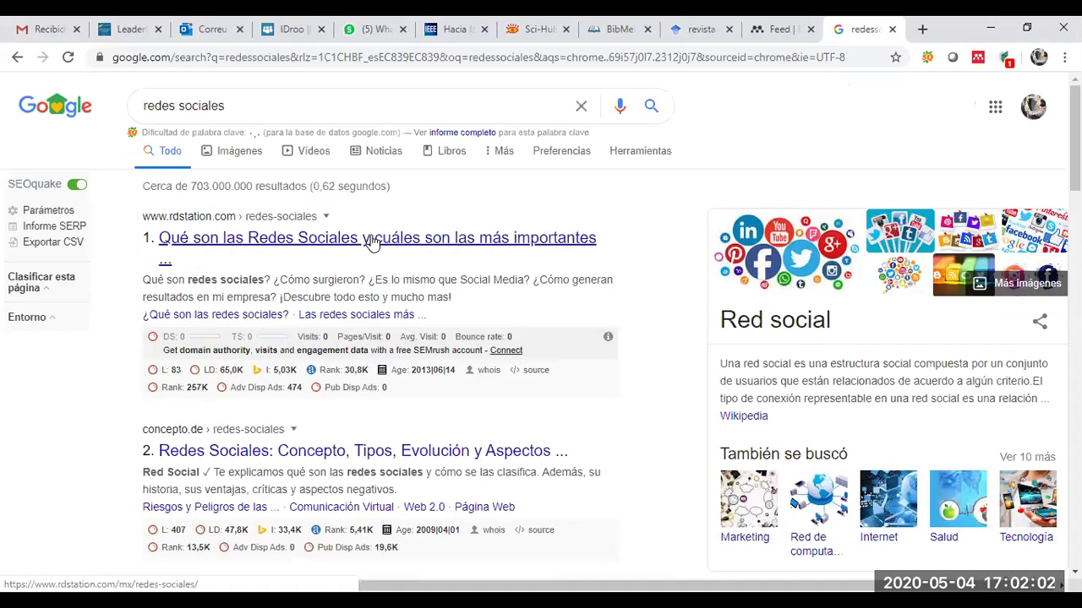
{"action": "left_click", "coordinate": [373, 241]}
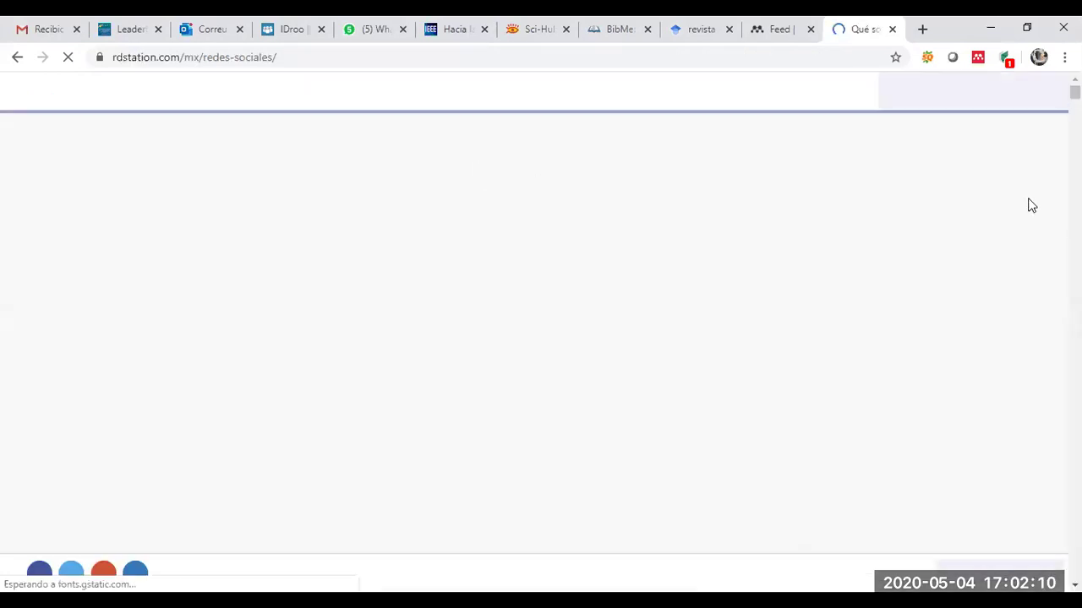
- Look through the RD Station article for its sections on what social networks are, their types and the most used ones
{"action": "scroll", "coordinate": [496, 198], "scroll_direction": "down", "scroll_amount": 3}
{"action": "scroll", "coordinate": [501, 203], "scroll_direction": "down", "scroll_amount": 4}
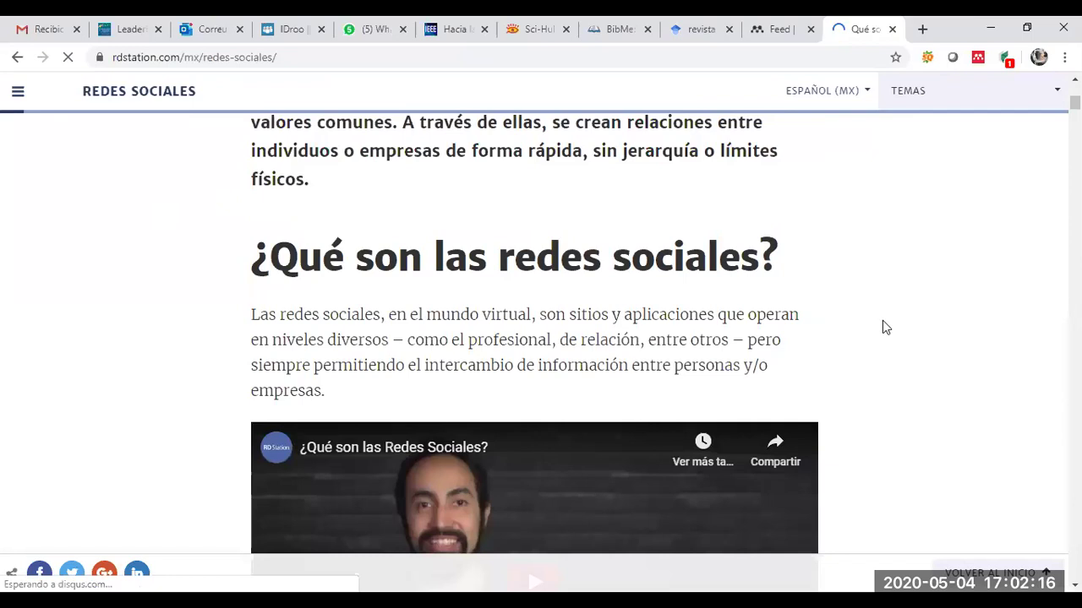
{"action": "scroll", "coordinate": [507, 315], "scroll_direction": "down", "scroll_amount": 8}
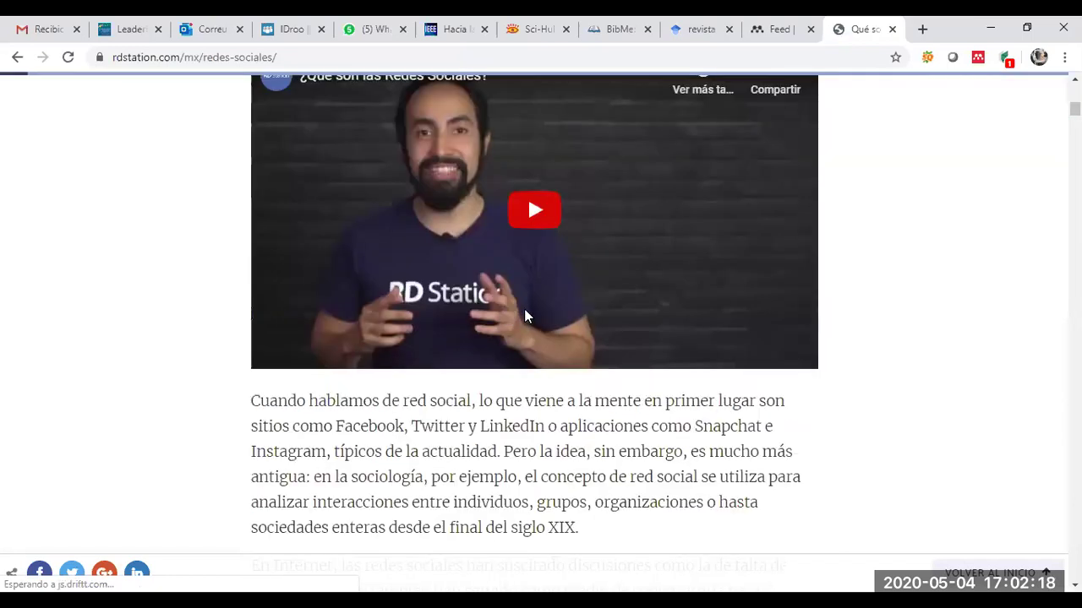
{"action": "scroll", "coordinate": [524, 317], "scroll_direction": "down", "scroll_amount": 5}
{"action": "scroll", "coordinate": [520, 302], "scroll_direction": "down", "scroll_amount": 5}
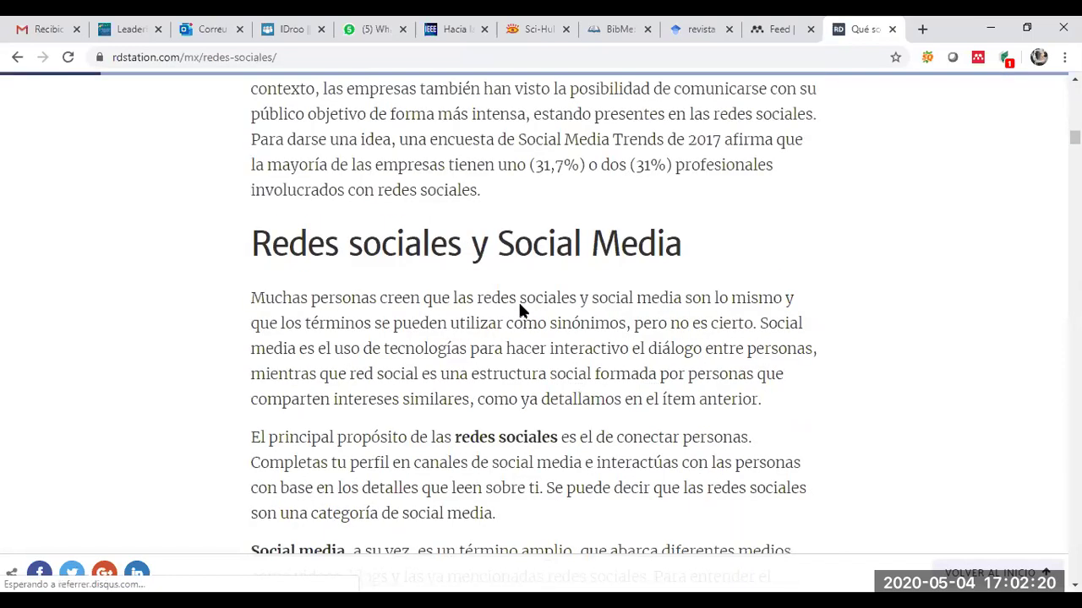
{"action": "scroll", "coordinate": [532, 295], "scroll_direction": "down", "scroll_amount": 5}
{"action": "scroll", "coordinate": [839, 334], "scroll_direction": "down", "scroll_amount": 5}
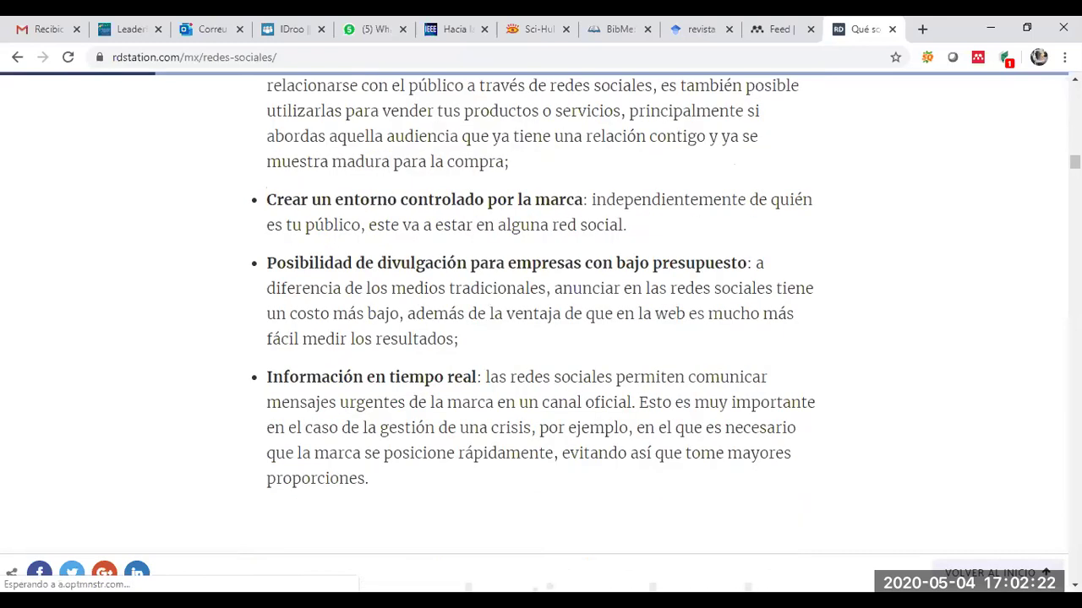
{"action": "scroll", "coordinate": [541, 321], "scroll_direction": "down", "scroll_amount": 10}
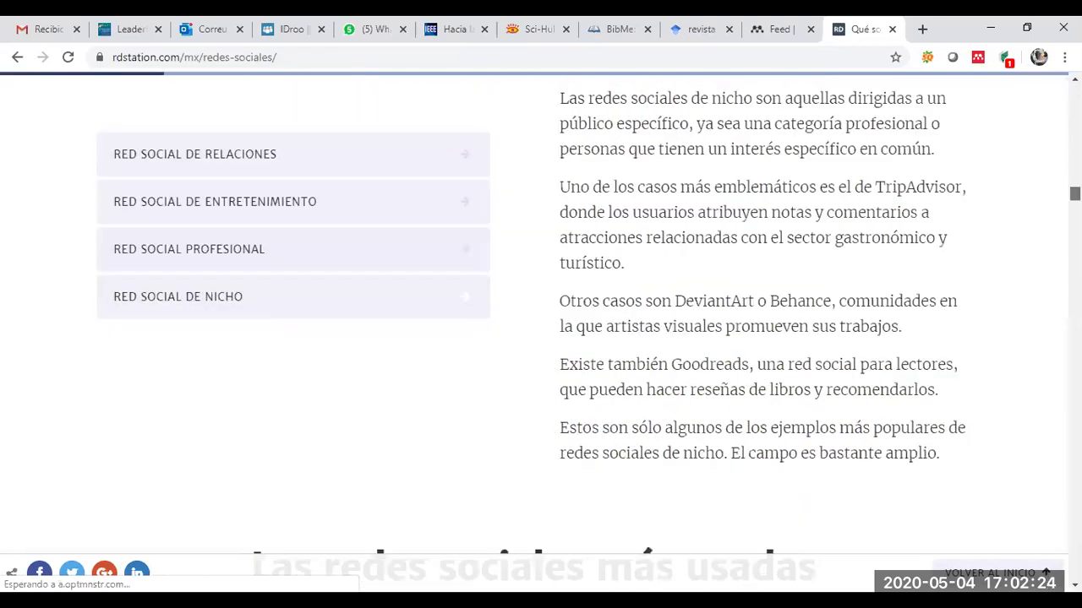
{"action": "scroll", "coordinate": [1051, 583], "scroll_direction": "down", "scroll_amount": 10}
{"action": "scroll", "coordinate": [365, 150], "scroll_direction": "up", "scroll_amount": 15}
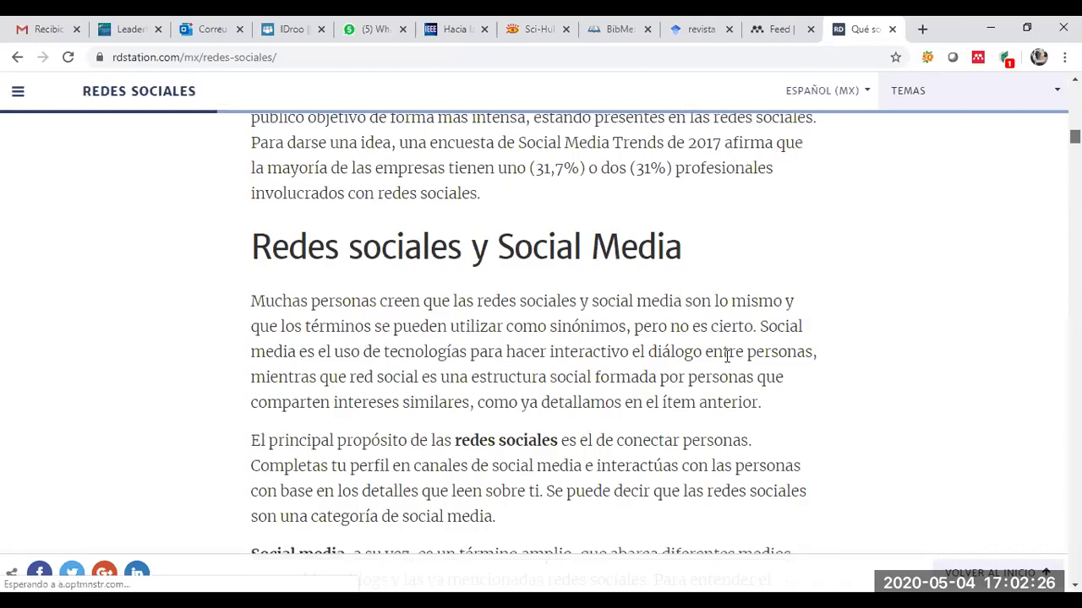
{"action": "scroll", "coordinate": [570, 336], "scroll_direction": "up", "scroll_amount": 5}
{"action": "scroll", "coordinate": [541, 304], "scroll_direction": "down", "scroll_amount": 5}
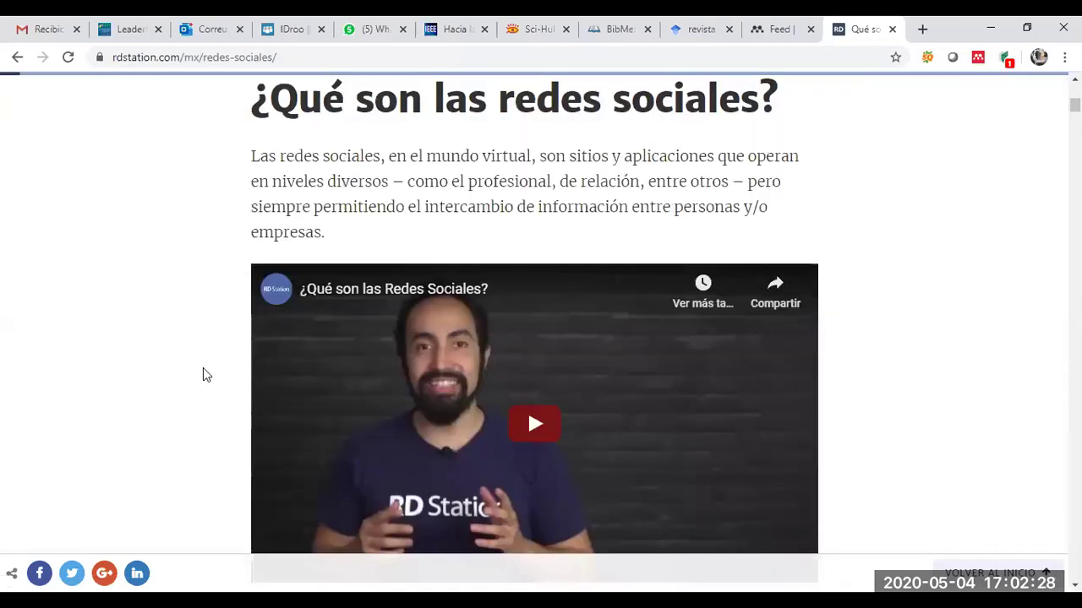
{"action": "scroll", "coordinate": [647, 174], "scroll_direction": "down", "scroll_amount": 4}
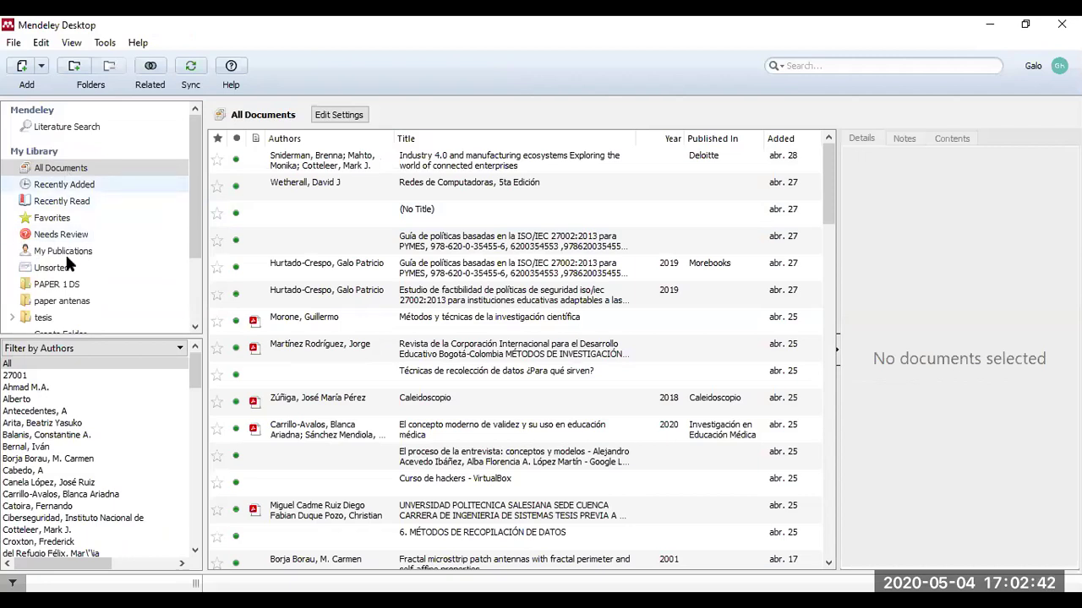
- In Mendeley Desktop, view the references in the PAPER 1 DS folder and check the MS Word plugin's installation option
{"action": "left_click", "coordinate": [70, 288]}
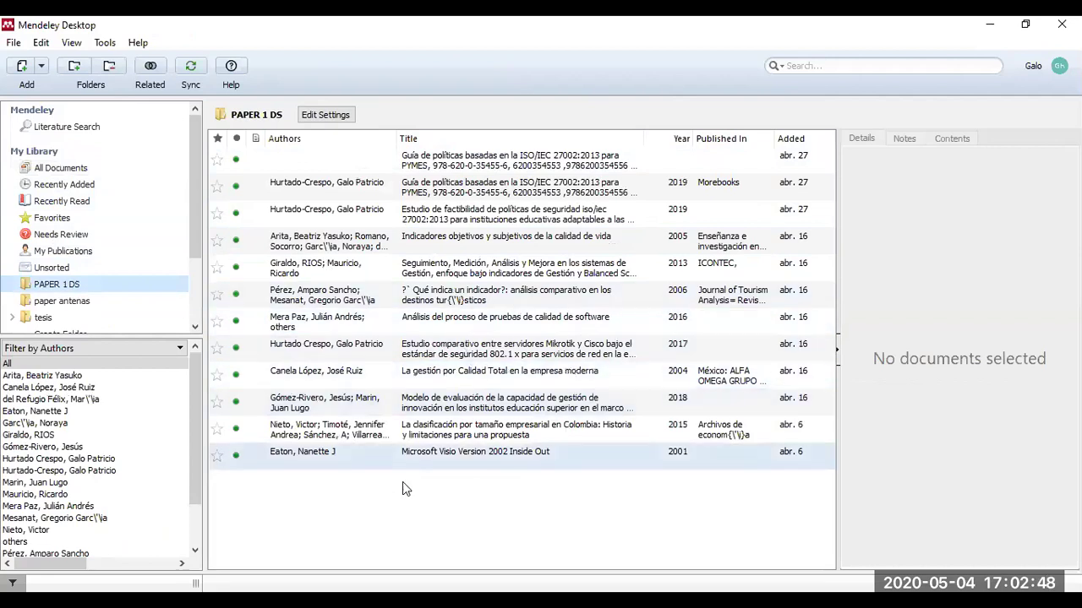
{"action": "left_click", "coordinate": [468, 484]}
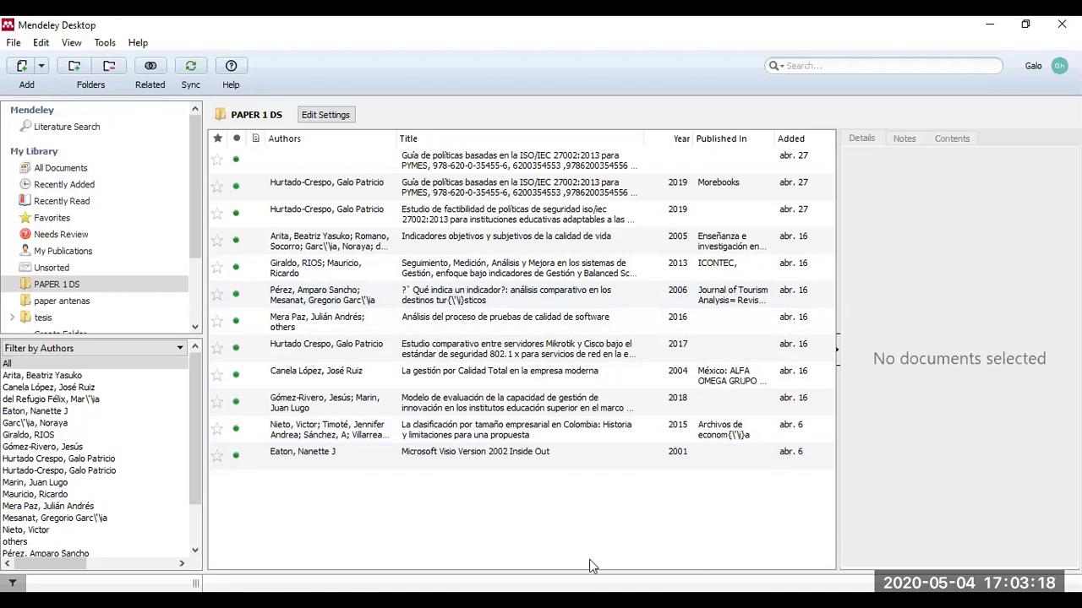
{"action": "left_click", "coordinate": [105, 42]}
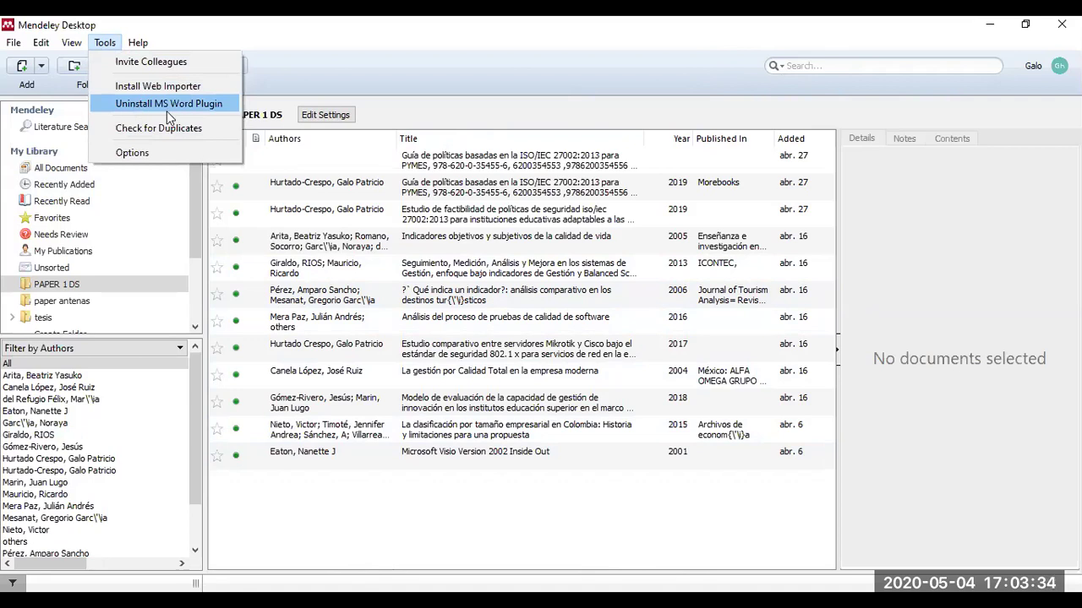
{"action": "left_click", "coordinate": [988, 27]}
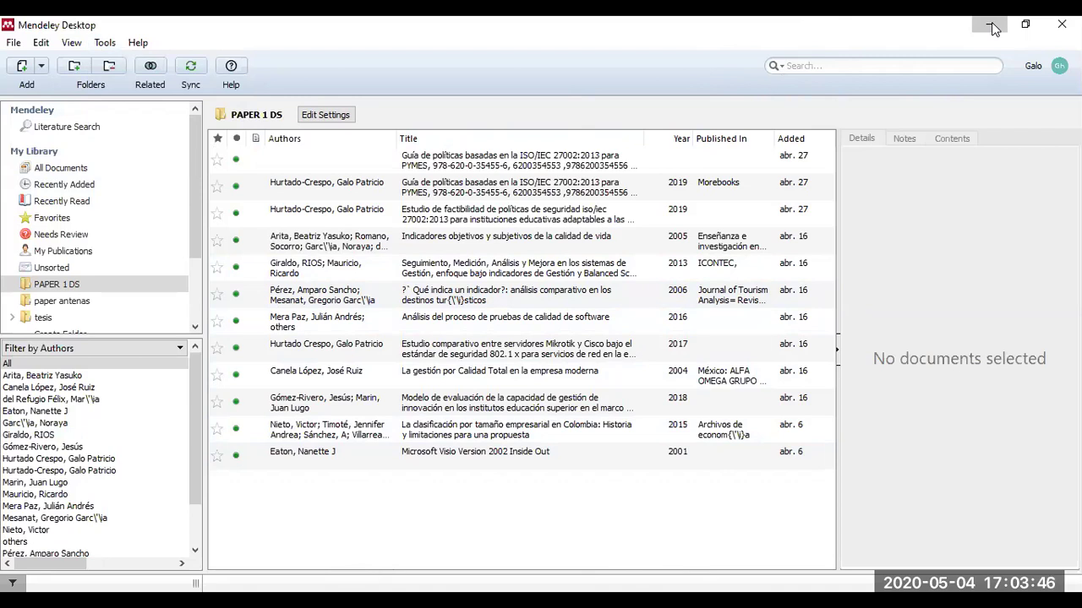
- Switch to the Word paper, display the Mendeley Cite-O-Matic citation tools and go to the body text about emprendimiento
{"action": "left_click", "coordinate": [992, 22]}
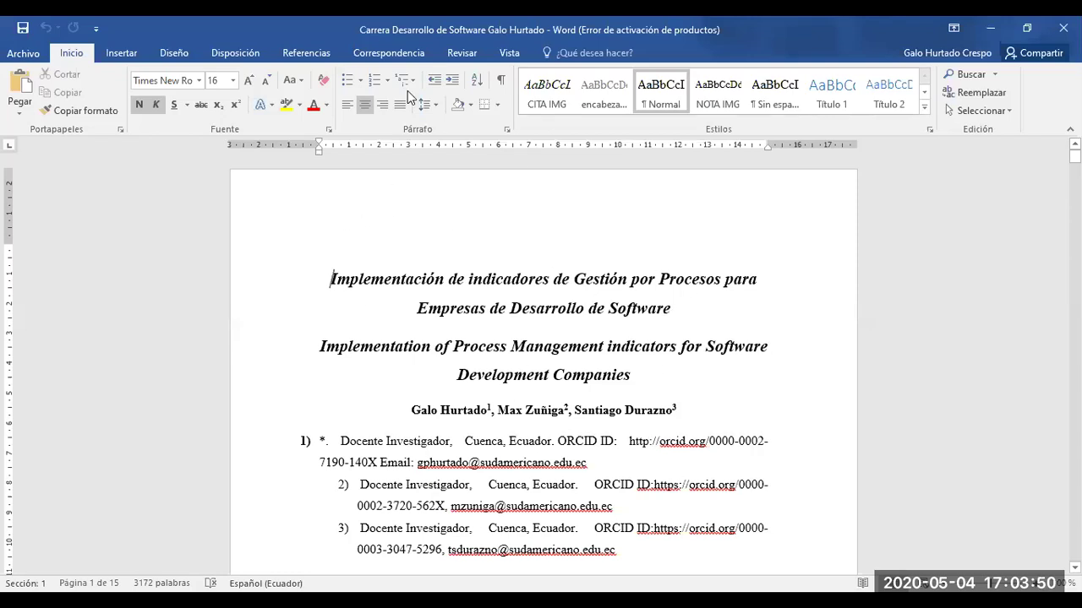
{"action": "left_click", "coordinate": [311, 55]}
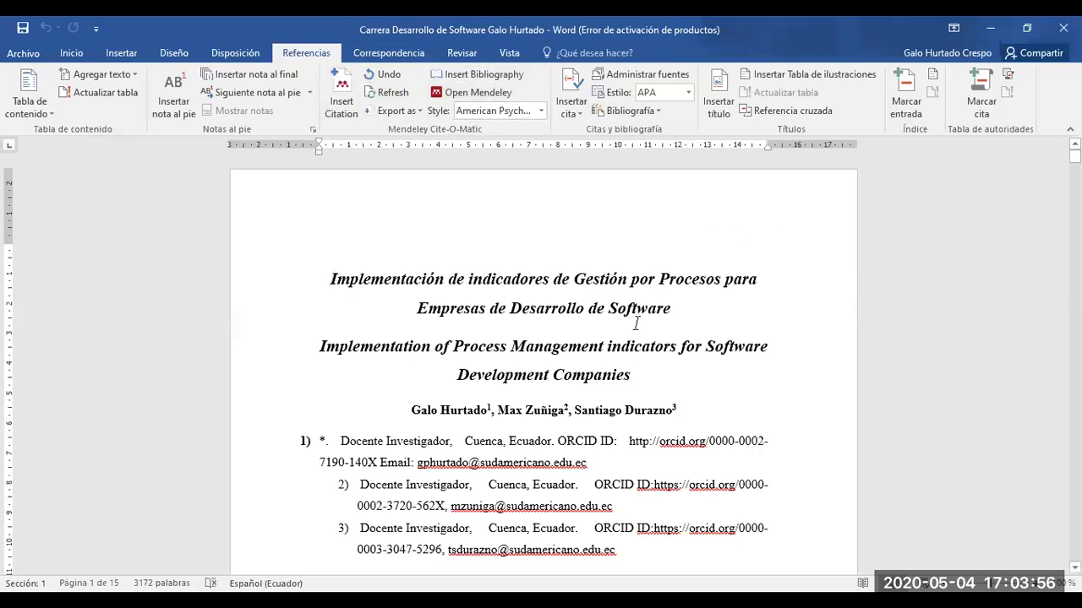
{"action": "scroll", "coordinate": [635, 323], "scroll_direction": "down", "scroll_amount": 6}
{"action": "scroll", "coordinate": [576, 362], "scroll_direction": "down", "scroll_amount": 15}
{"action": "scroll", "coordinate": [547, 390], "scroll_direction": "down", "scroll_amount": 15}
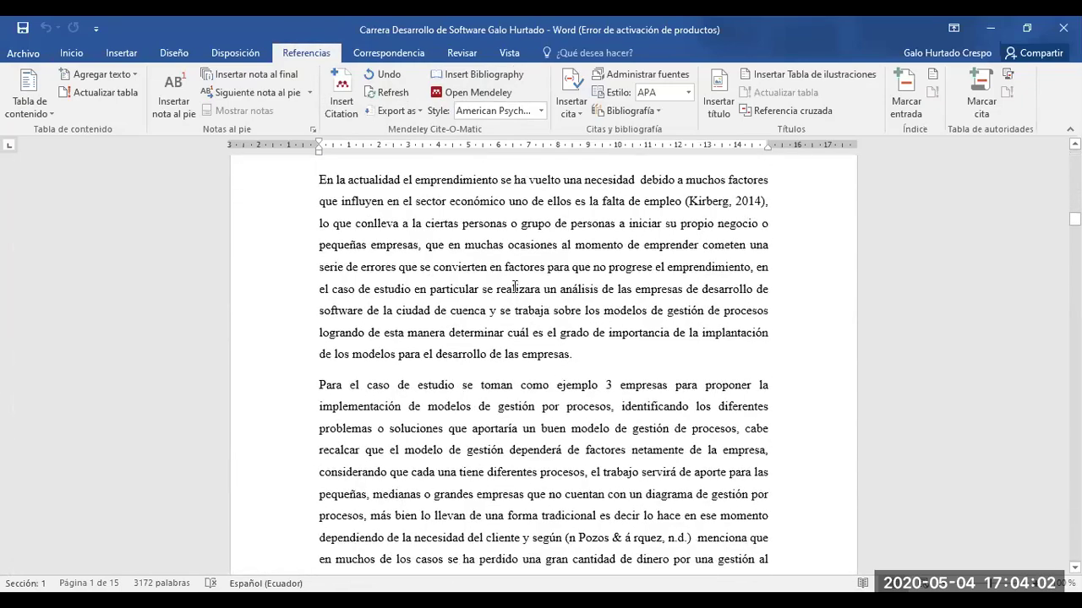
- Find the paragraph on the process approach before Tabla 1 and add a space after "oportunidades de mejora" as the citation spot
{"action": "scroll", "coordinate": [514, 288], "scroll_direction": "down", "scroll_amount": 3}
{"action": "scroll", "coordinate": [831, 317], "scroll_direction": "down", "scroll_amount": 15}
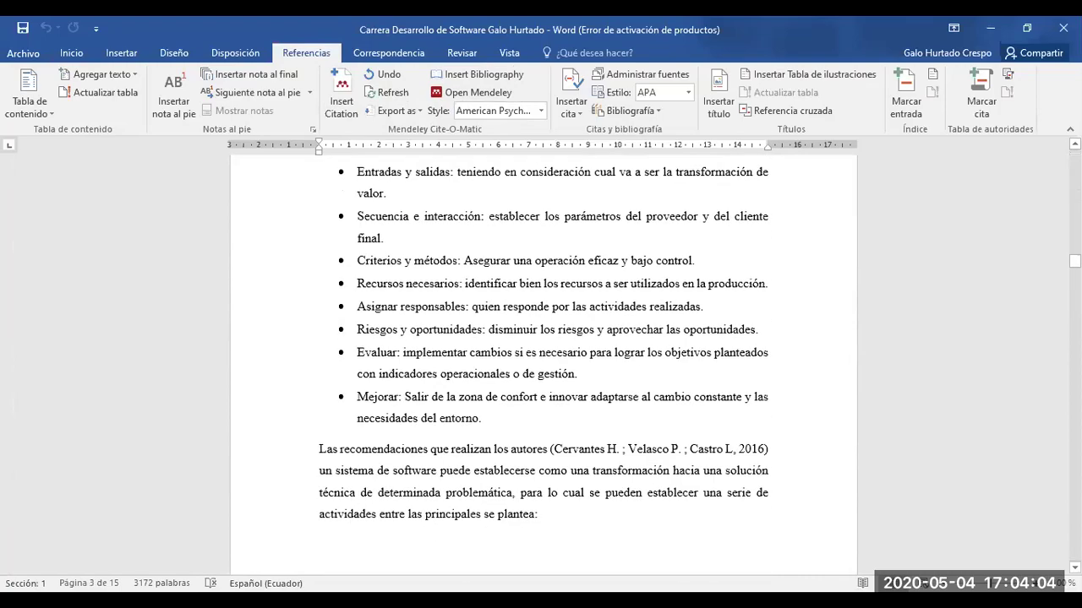
{"action": "scroll", "coordinate": [832, 317], "scroll_direction": "down", "scroll_amount": 7}
{"action": "scroll", "coordinate": [508, 327], "scroll_direction": "up", "scroll_amount": 11}
{"action": "scroll", "coordinate": [508, 327], "scroll_direction": "up", "scroll_amount": 5}
{"action": "scroll", "coordinate": [464, 319], "scroll_direction": "down", "scroll_amount": 7}
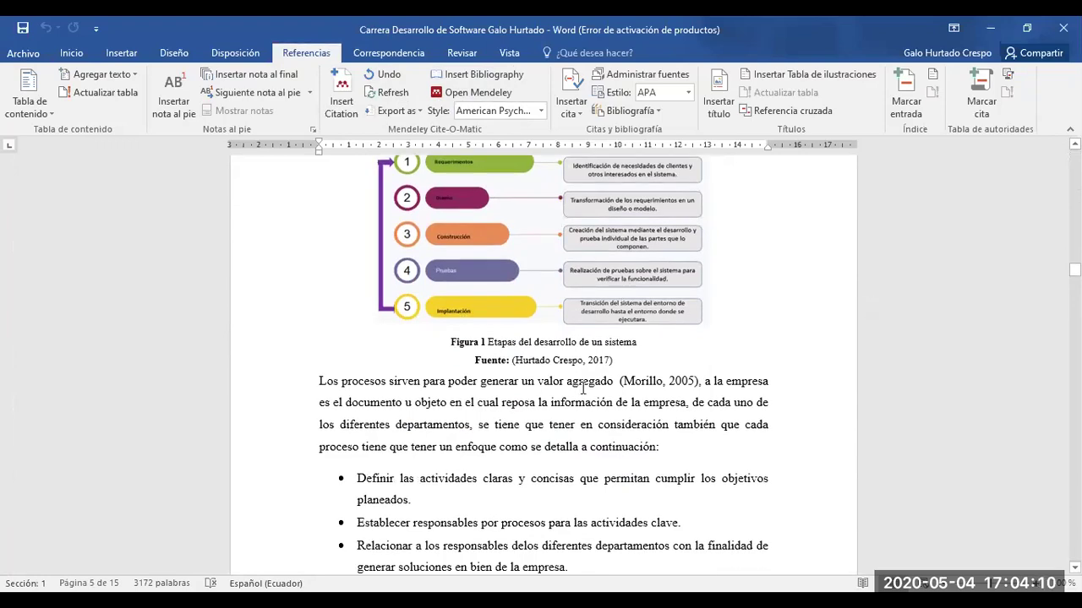
{"action": "scroll", "coordinate": [583, 388], "scroll_direction": "down", "scroll_amount": 6}
{"action": "scroll", "coordinate": [625, 300], "scroll_direction": "up", "scroll_amount": 2}
{"action": "scroll", "coordinate": [545, 271], "scroll_direction": "down", "scroll_amount": 5}
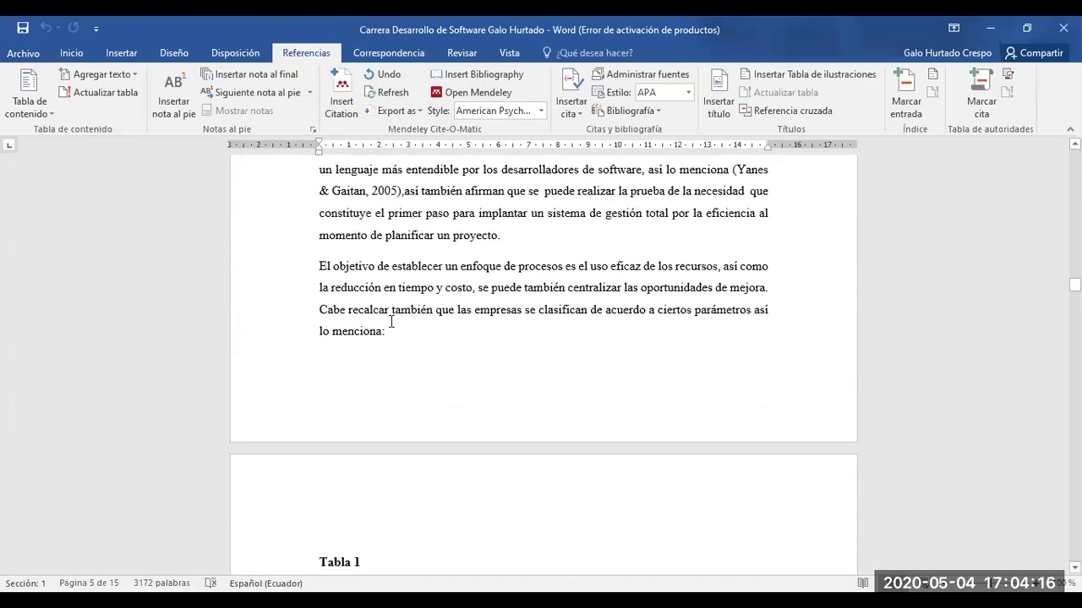
{"action": "left_click", "coordinate": [767, 289]}
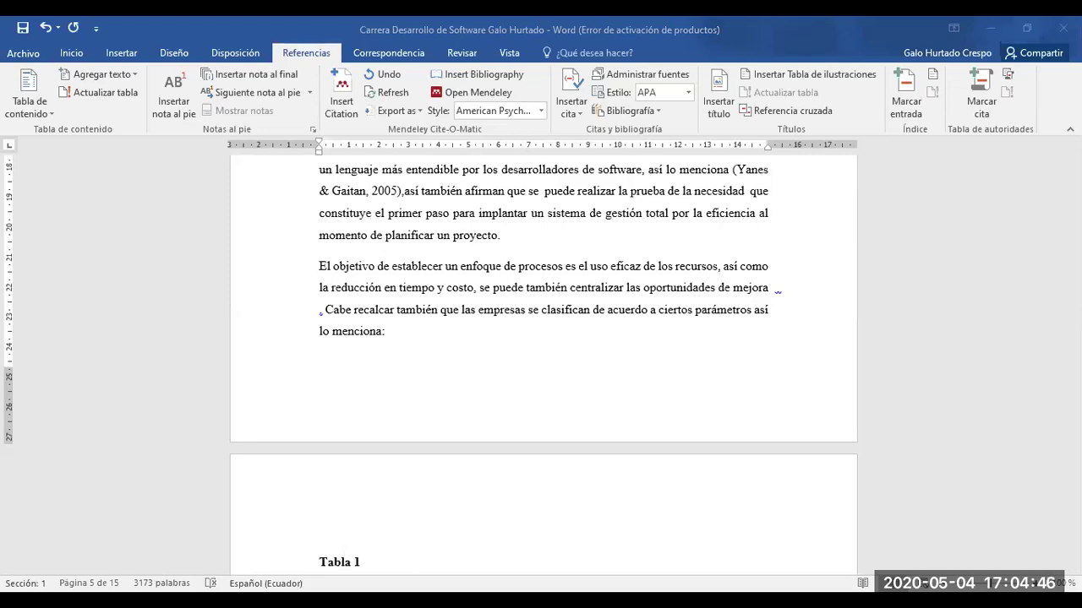
- Switch to the browser, open Google Académico and search for "seguridad", limiting the results to articles since 2020
{"action": "key", "text": "alt+Tab"}
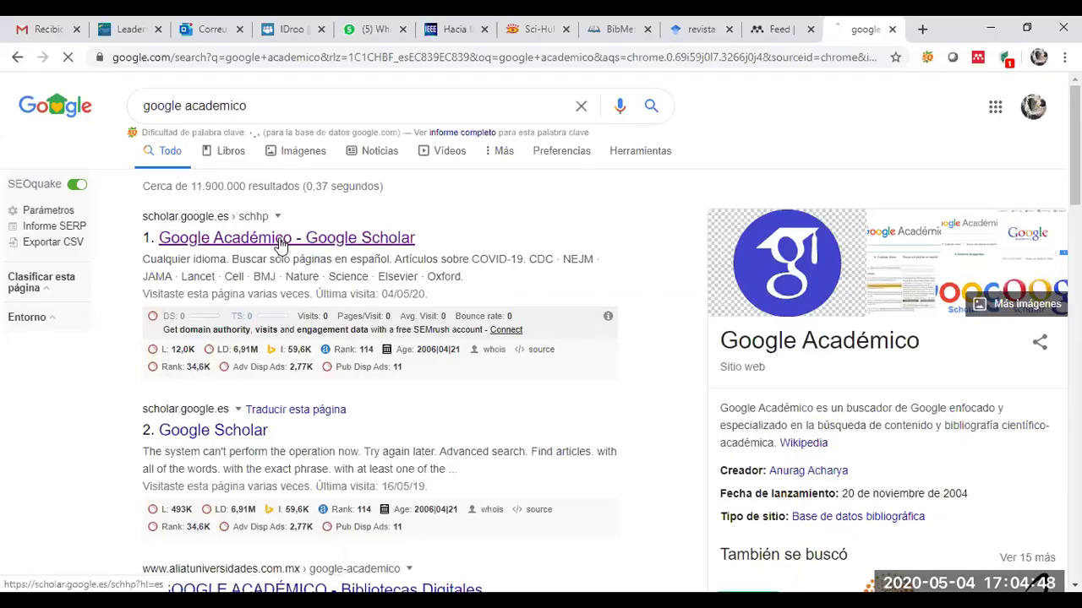
{"action": "left_click", "coordinate": [282, 239]}
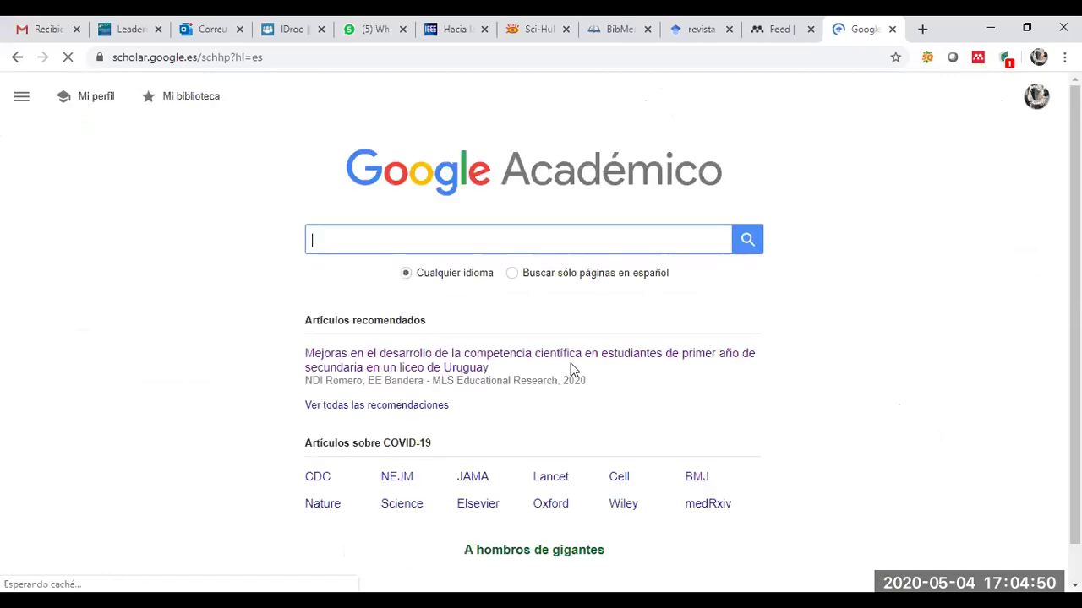
{"action": "left_click", "coordinate": [417, 238]}
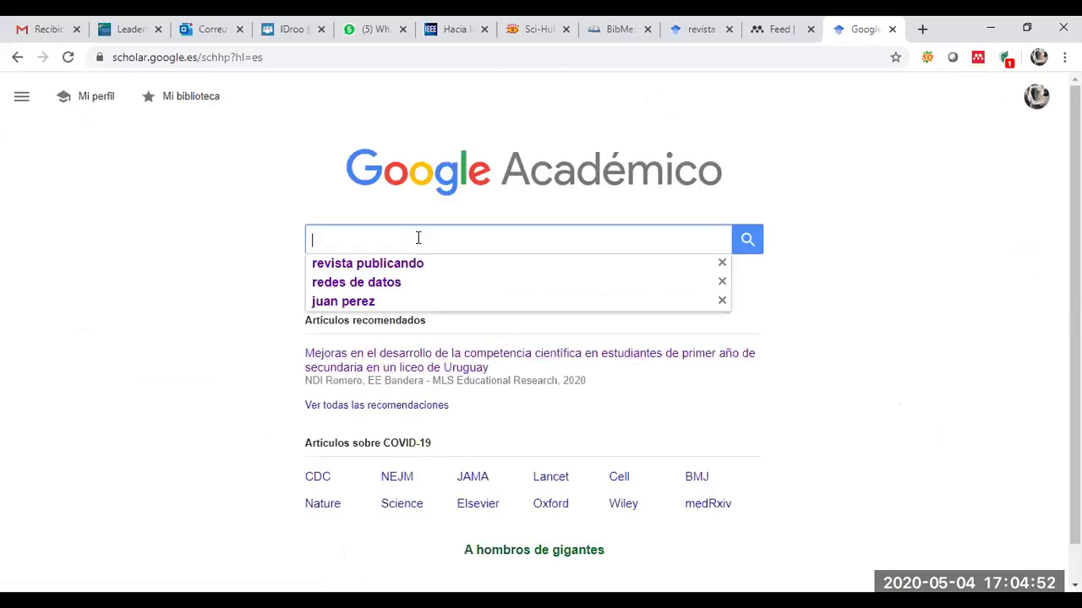
{"action": "type", "text": "seguridad"}
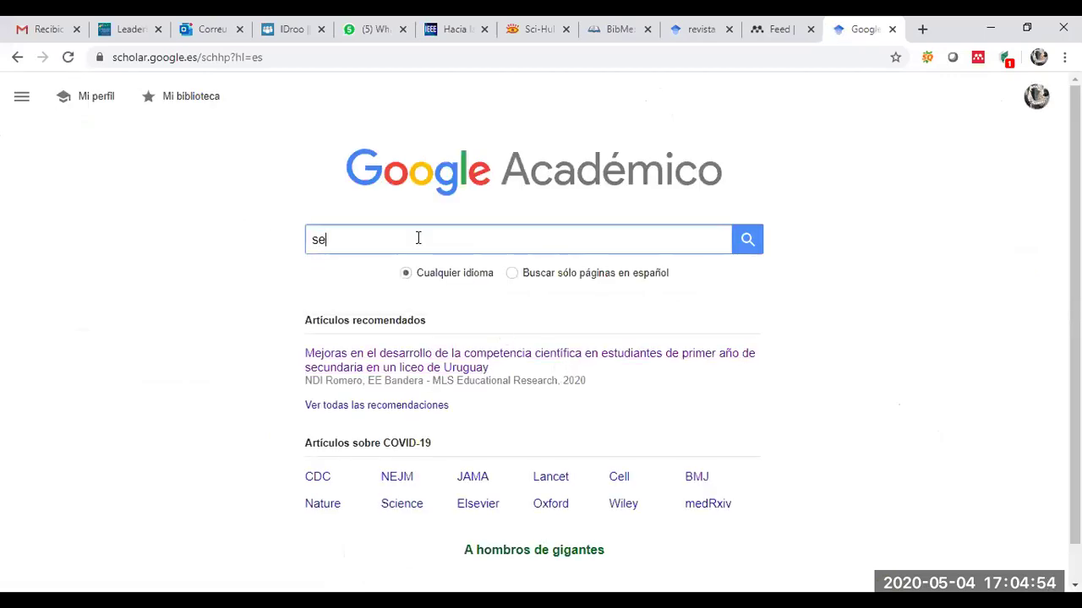
{"action": "key", "text": "Return"}
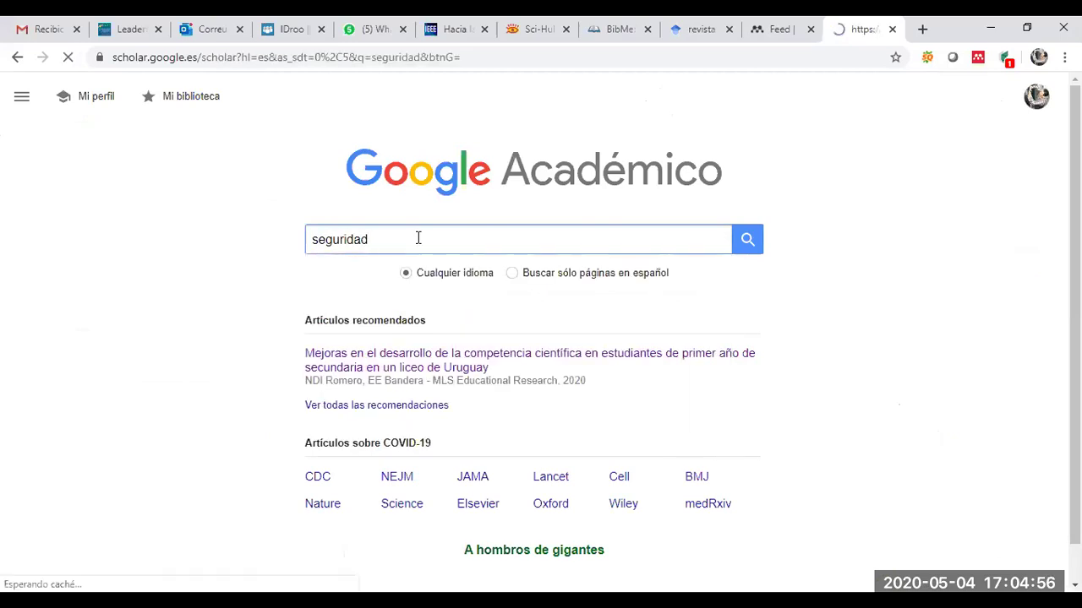
{"action": "left_click", "coordinate": [83, 196]}
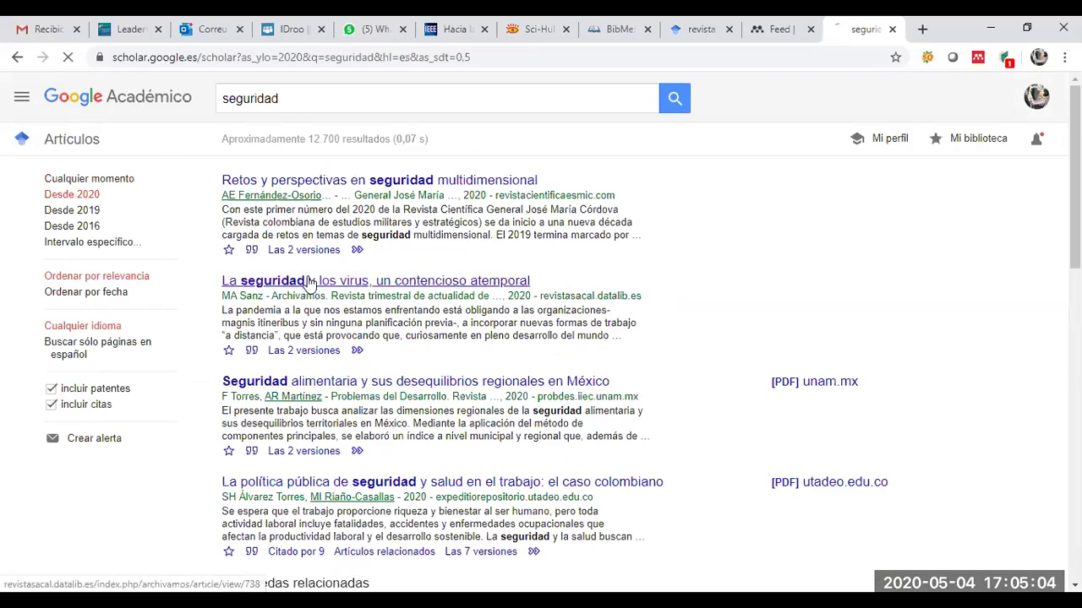
- Try to open the full-text PDF of "La seguridad y los virus, un contencioso atemporal" and return to the search results
{"action": "left_click", "coordinate": [310, 283]}
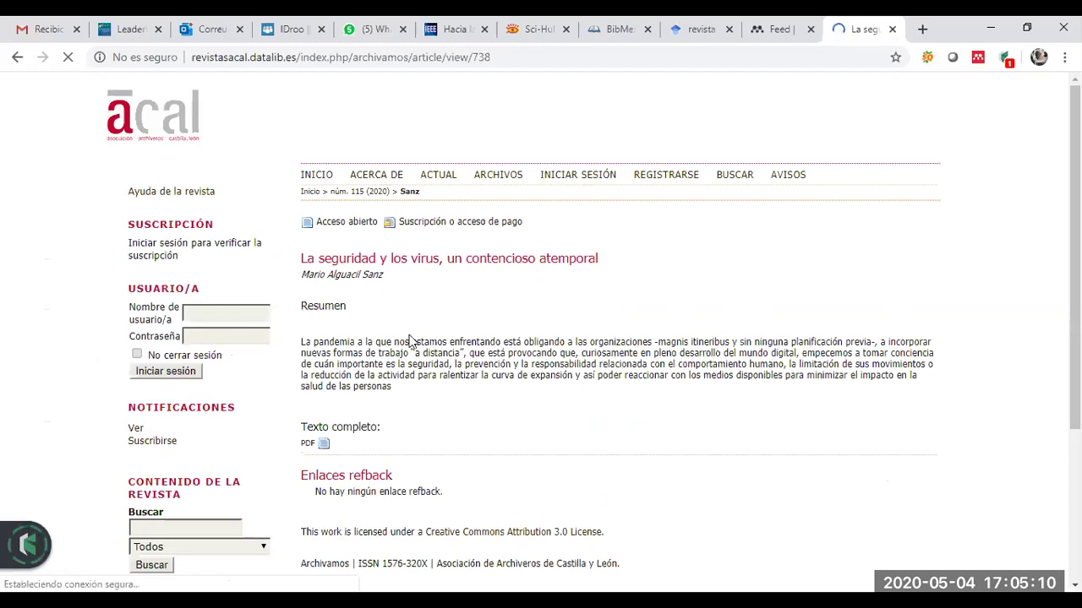
{"action": "scroll", "coordinate": [454, 278], "scroll_direction": "down", "scroll_amount": 2}
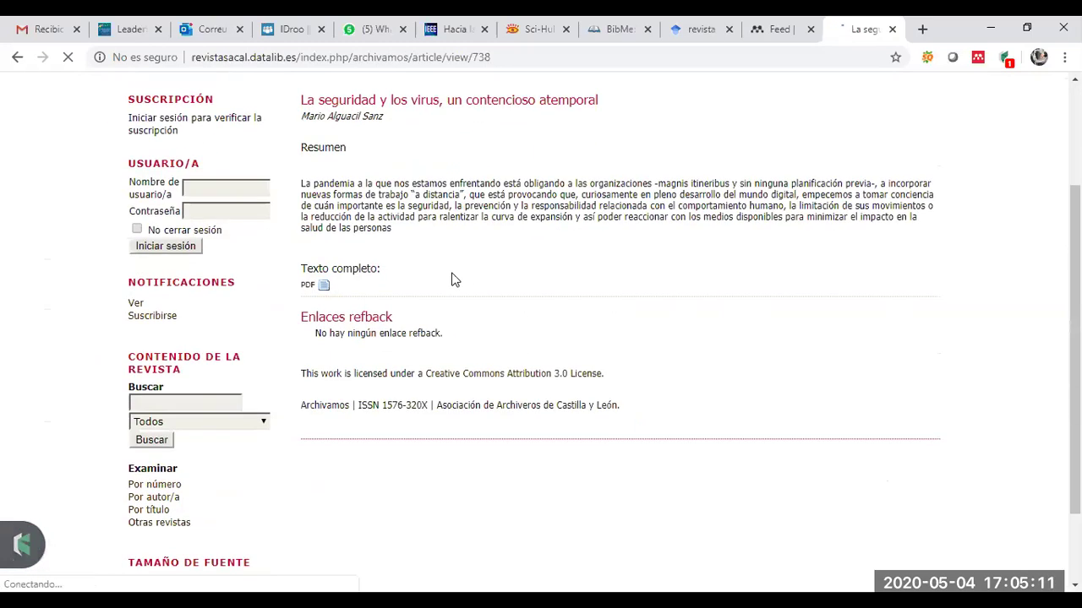
{"action": "left_click", "coordinate": [323, 285]}
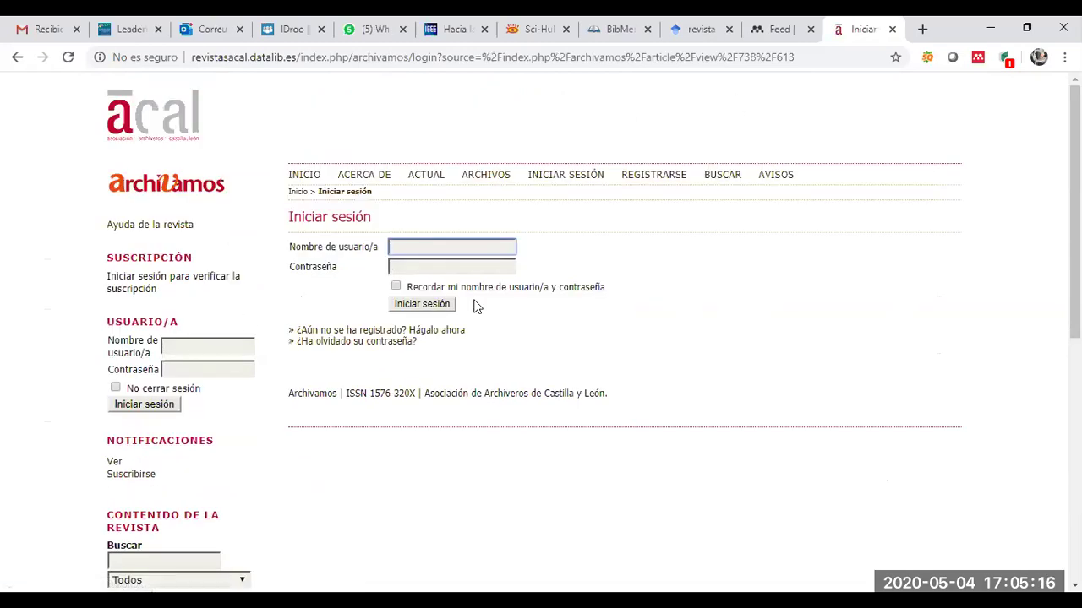
{"action": "left_click", "coordinate": [18, 58]}
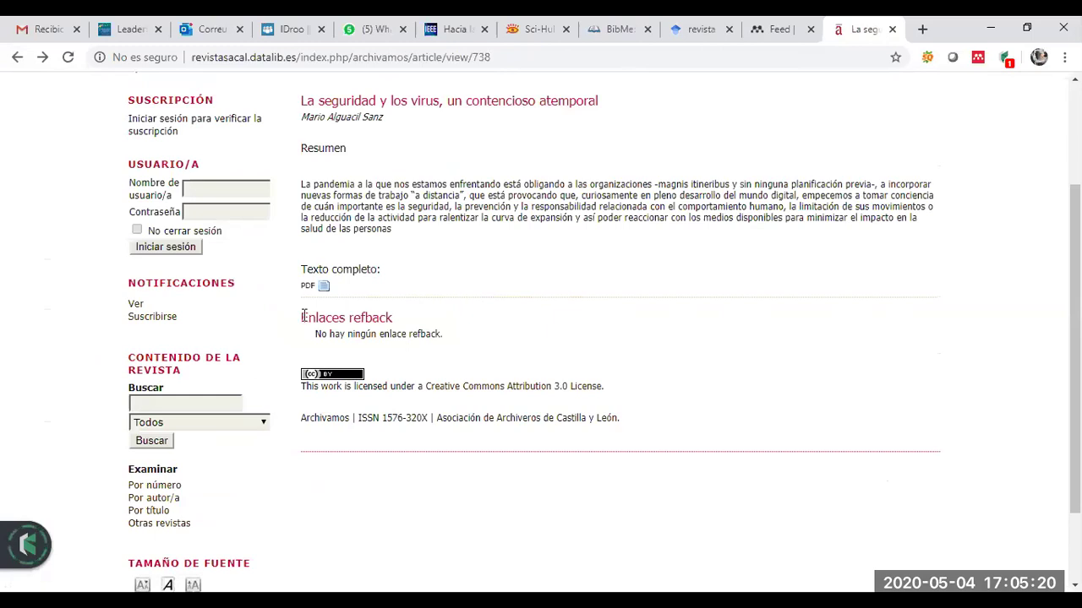
{"action": "scroll", "coordinate": [541, 357], "scroll_direction": "up", "scroll_amount": 2}
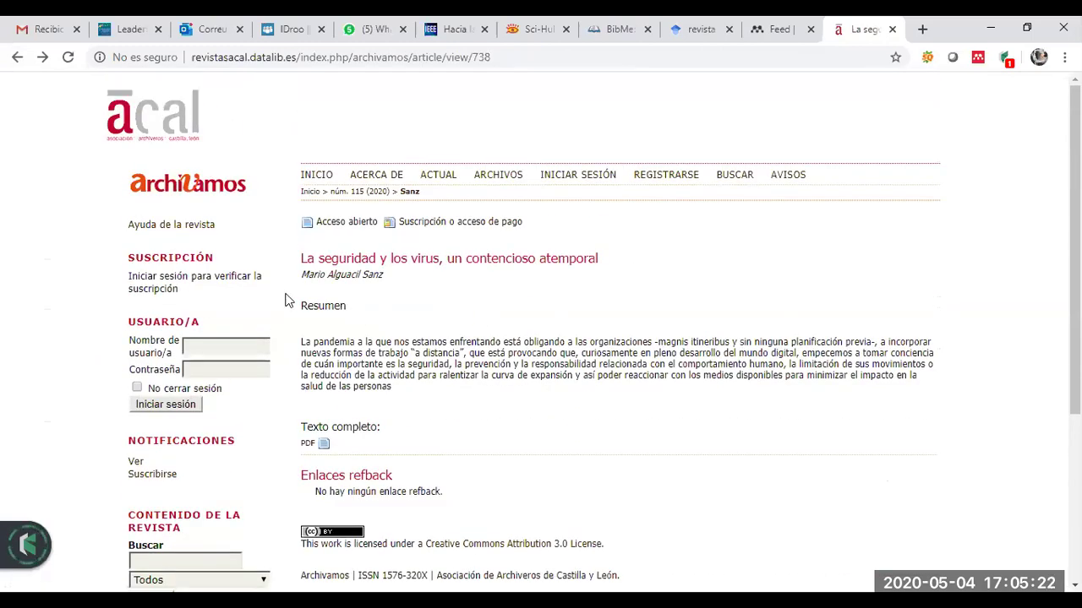
{"action": "left_click", "coordinate": [18, 57]}
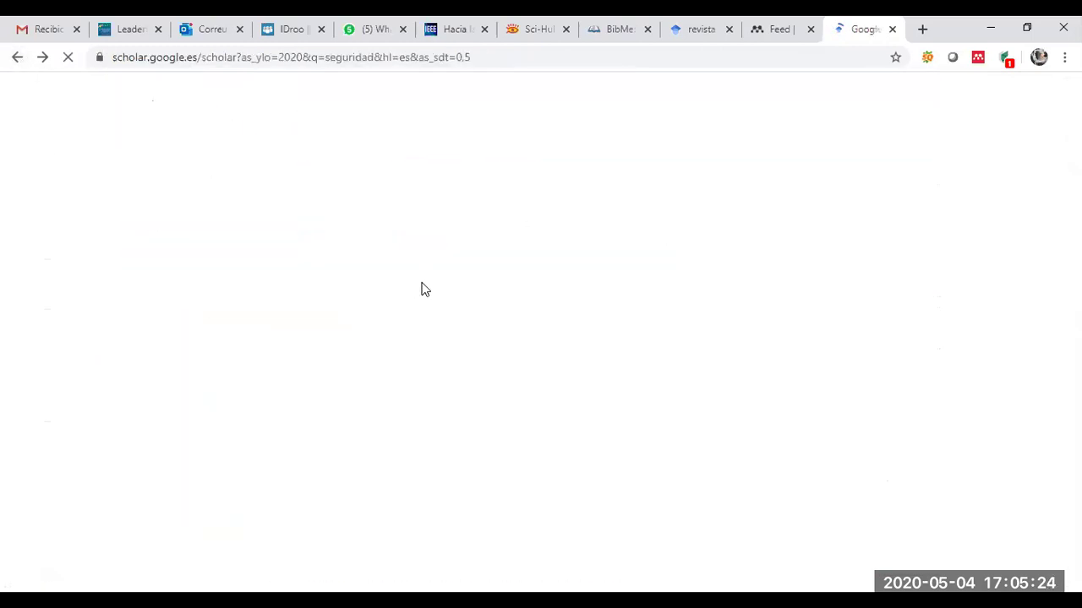
- Open the article "La política pública de seguridad y salud en el trabajo: el caso colombiano" and run Mendeley Web Importer on it
{"action": "scroll", "coordinate": [422, 293], "scroll_direction": "down", "scroll_amount": 3}
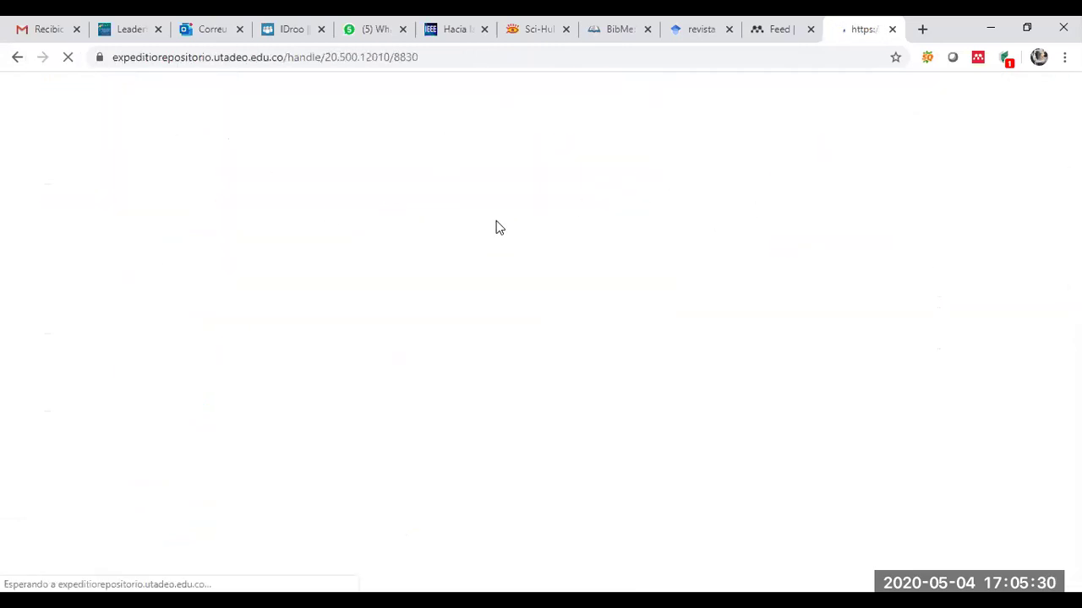
{"action": "scroll", "coordinate": [495, 294], "scroll_direction": "down", "scroll_amount": 2}
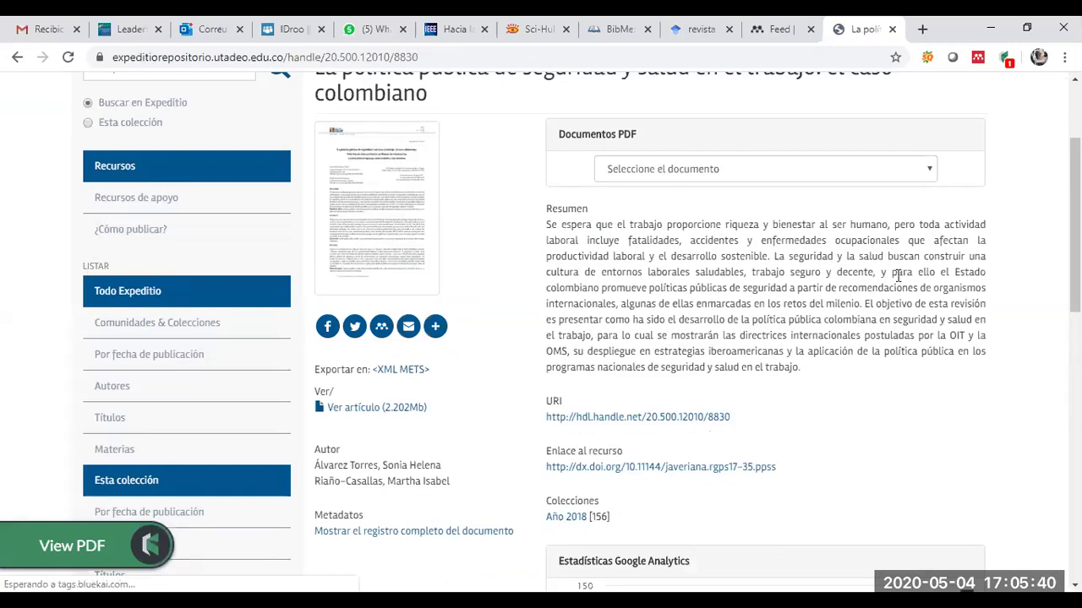
{"action": "scroll", "coordinate": [897, 275], "scroll_direction": "up", "scroll_amount": 1}
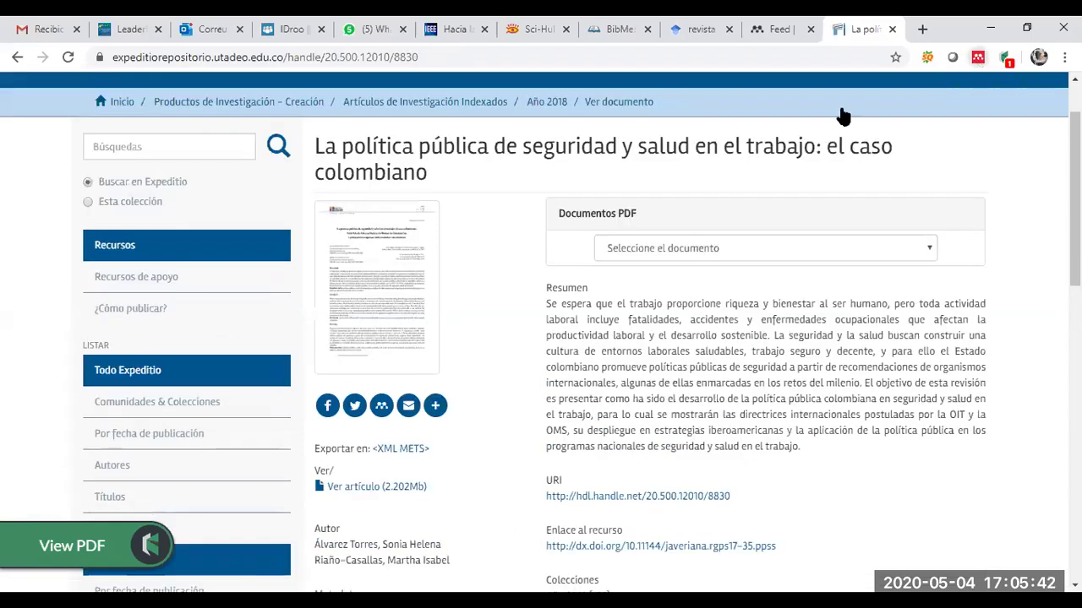
{"action": "left_click", "coordinate": [978, 57]}
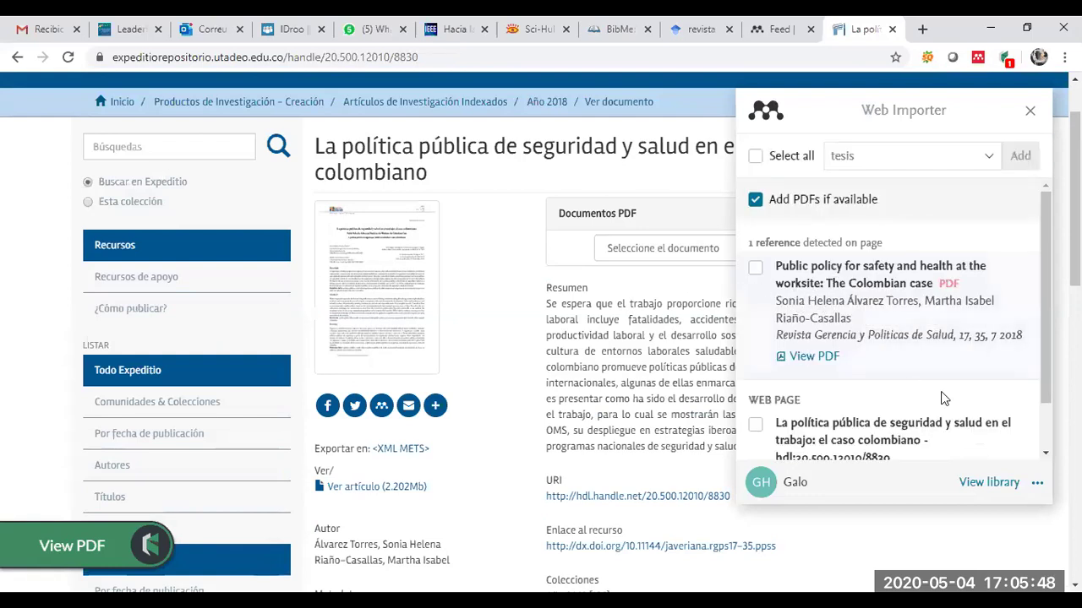
{"action": "scroll", "coordinate": [944, 398], "scroll_direction": "down", "scroll_amount": 1}
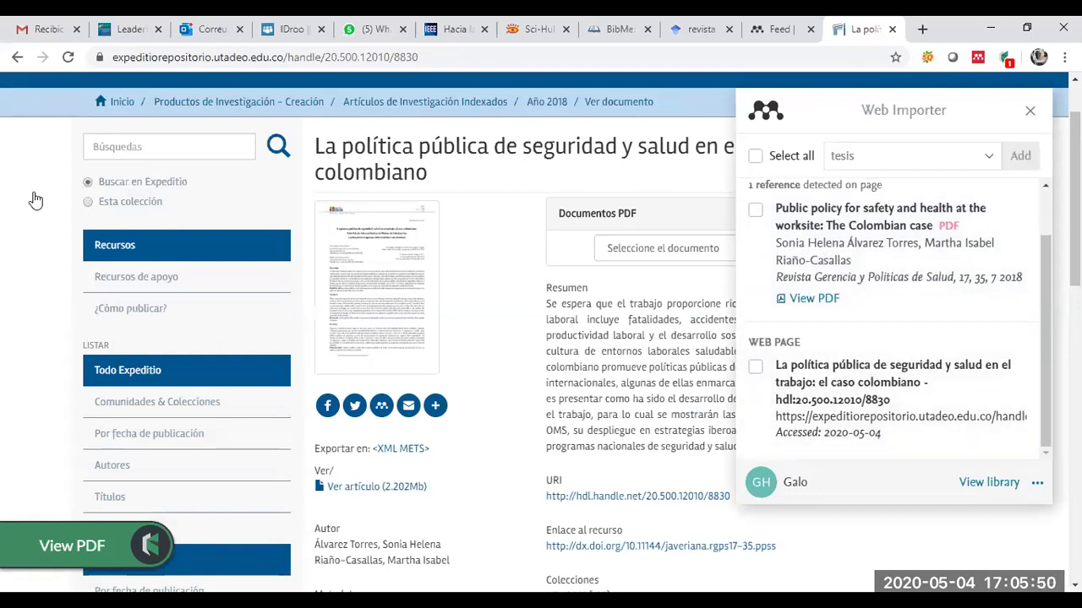
{"action": "scroll", "coordinate": [35, 200], "scroll_direction": "down", "scroll_amount": 2}
{"action": "scroll", "coordinate": [807, 321], "scroll_direction": "up", "scroll_amount": 1}
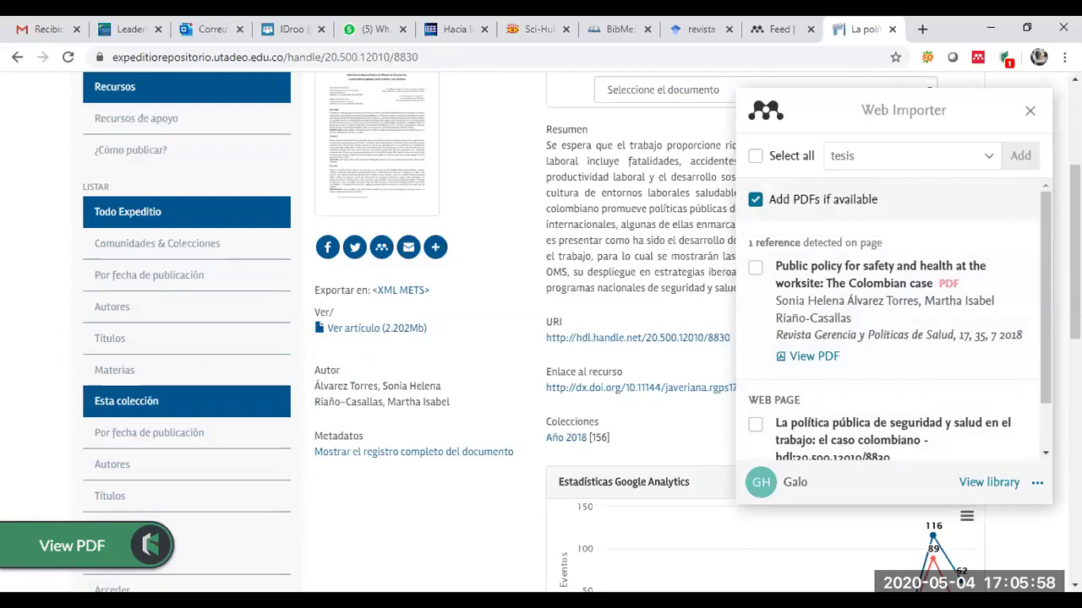
- Switch to Mendeley Desktop, view the references in the PAPER 1 DS folder and the other folders, and return to the browser
{"action": "key", "text": "alt+Tab"}
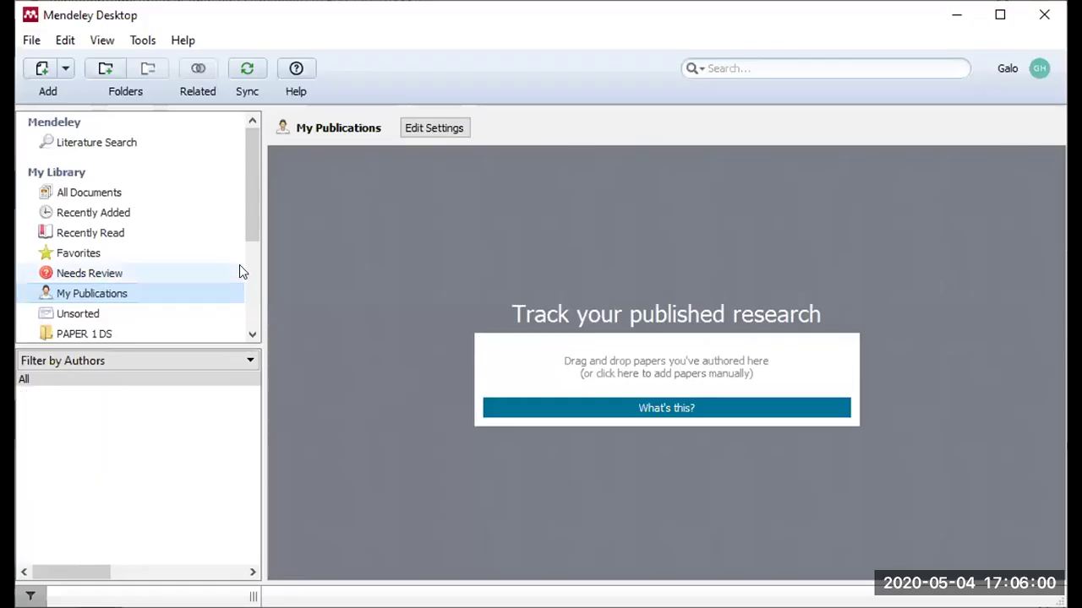
{"action": "left_click", "coordinate": [84, 319]}
{"action": "left_click", "coordinate": [99, 334]}
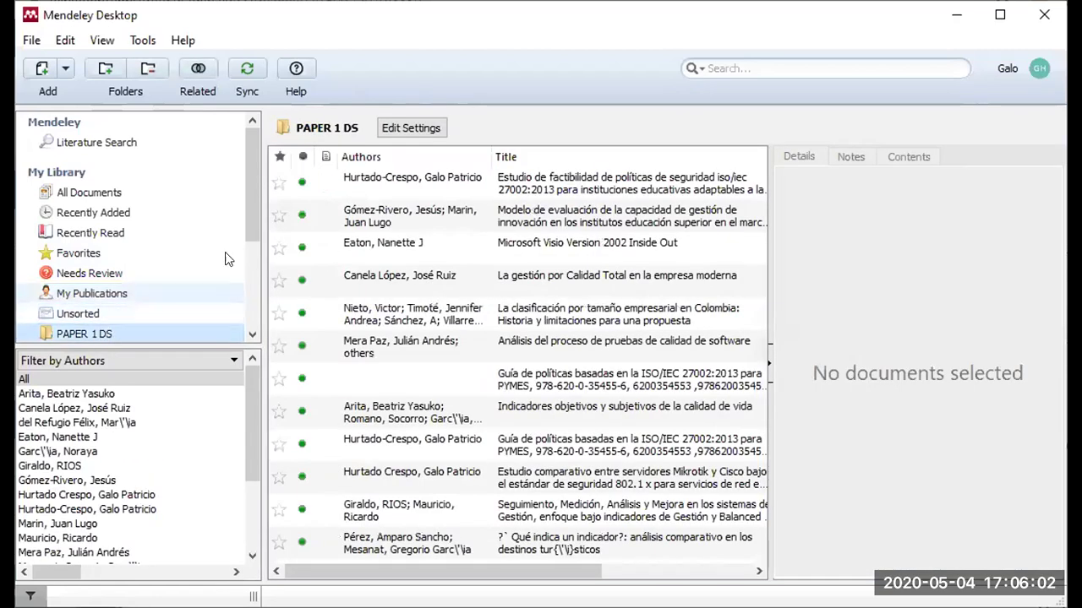
{"action": "left_click_drag", "start_coordinate": [250, 223], "coordinate": [250, 305]}
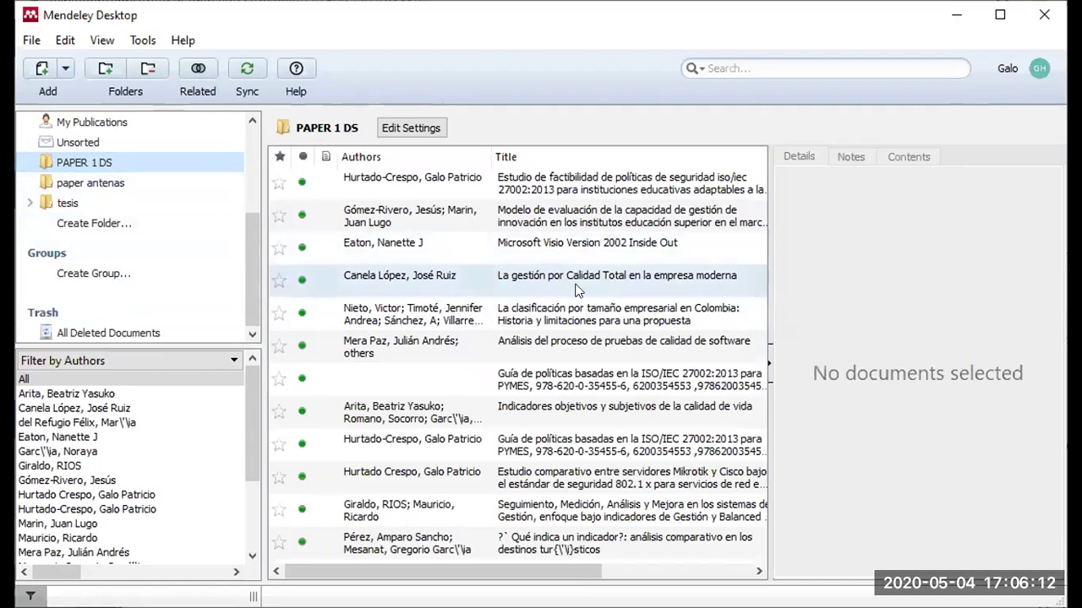
{"action": "left_click", "coordinate": [960, 19]}
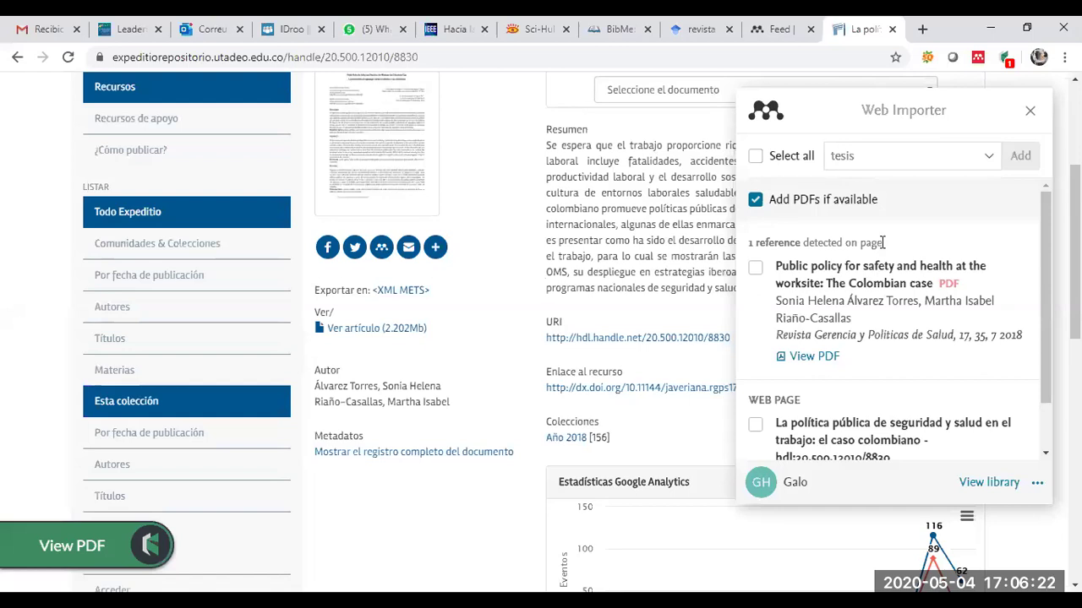
- Add the reference "Public policy for safety and health at the worksite: The Colombian case" to the PAPER 1 DS collection instead of tesis
{"action": "left_click", "coordinate": [756, 282]}
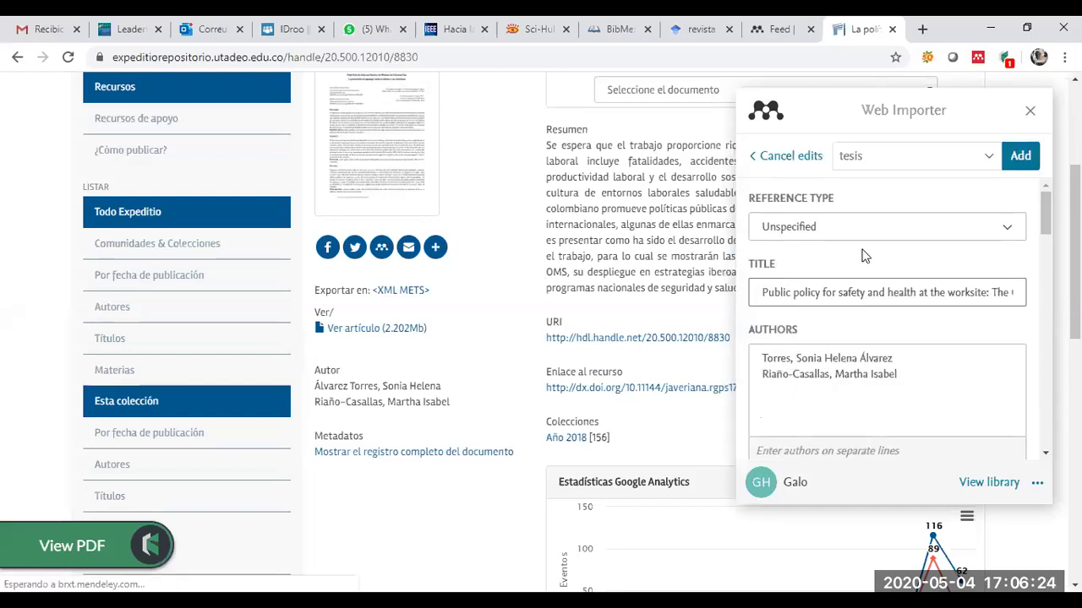
{"action": "left_click", "coordinate": [992, 159]}
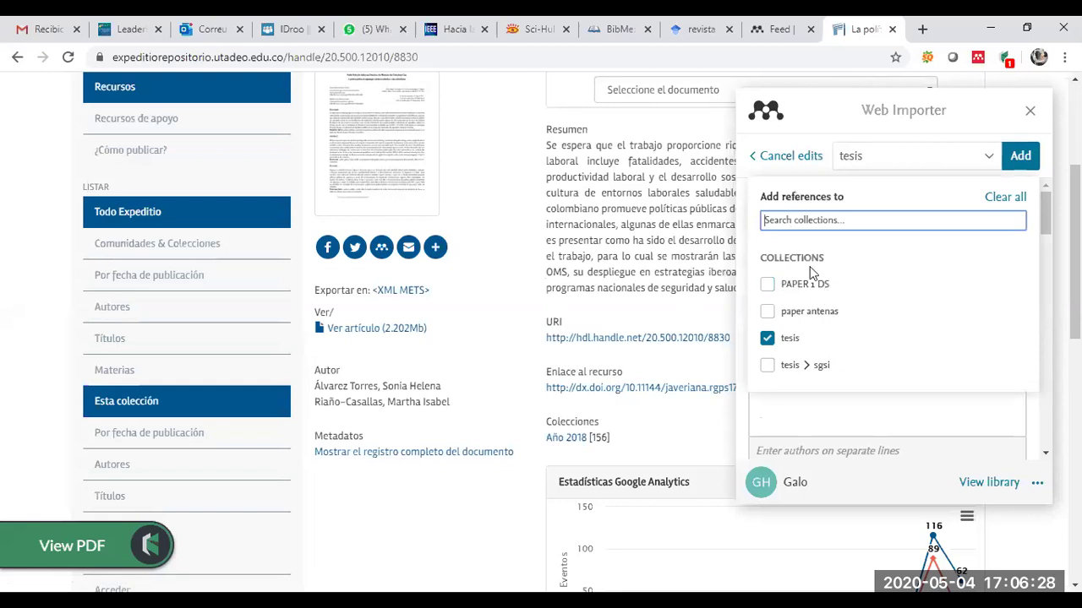
{"action": "left_click", "coordinate": [767, 285]}
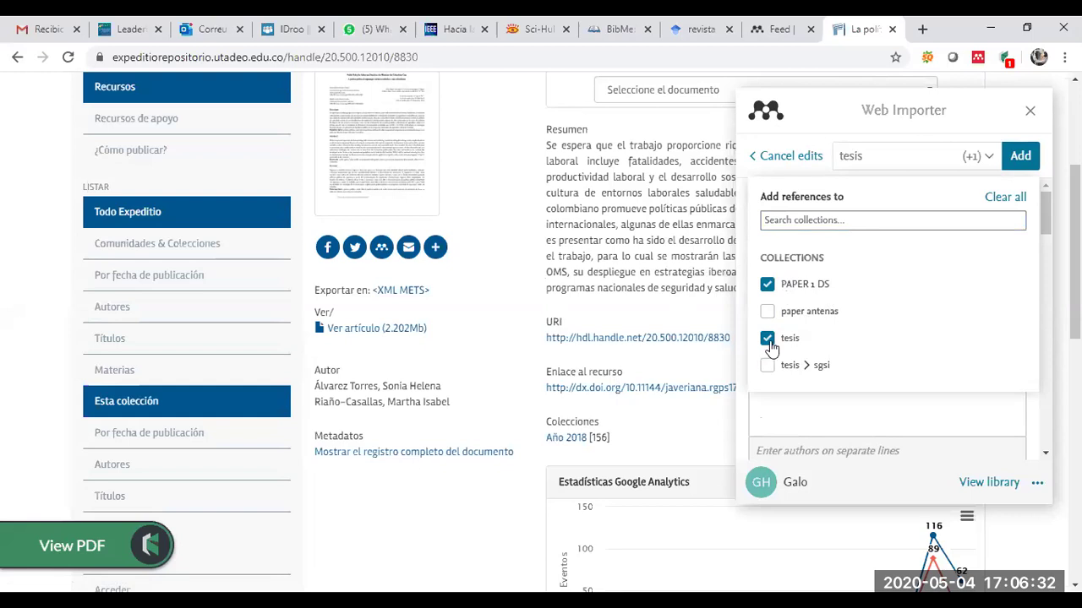
{"action": "left_click", "coordinate": [767, 339]}
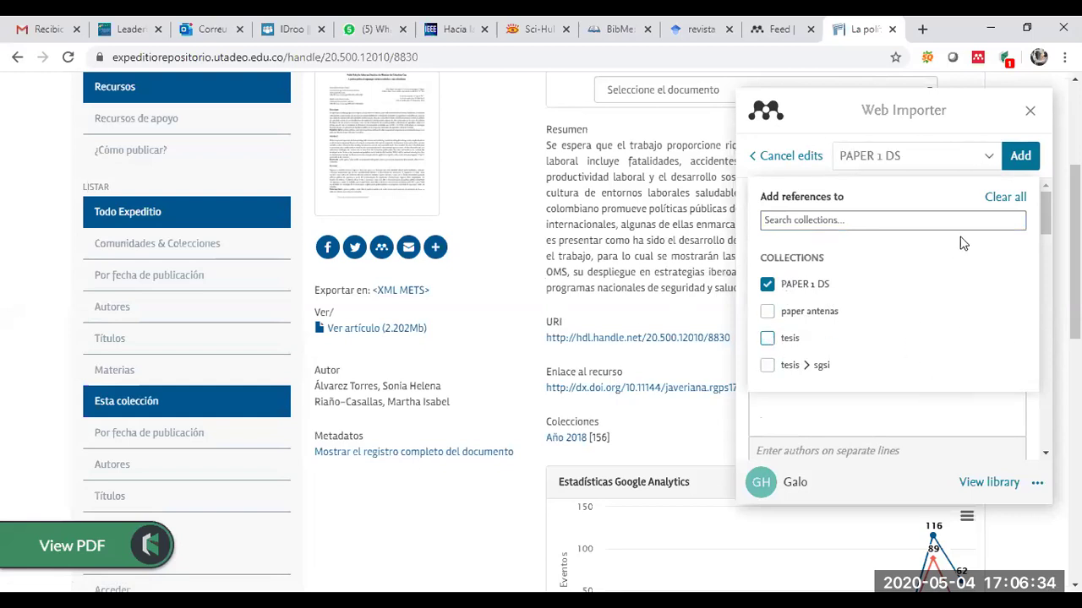
{"action": "left_click", "coordinate": [1020, 155]}
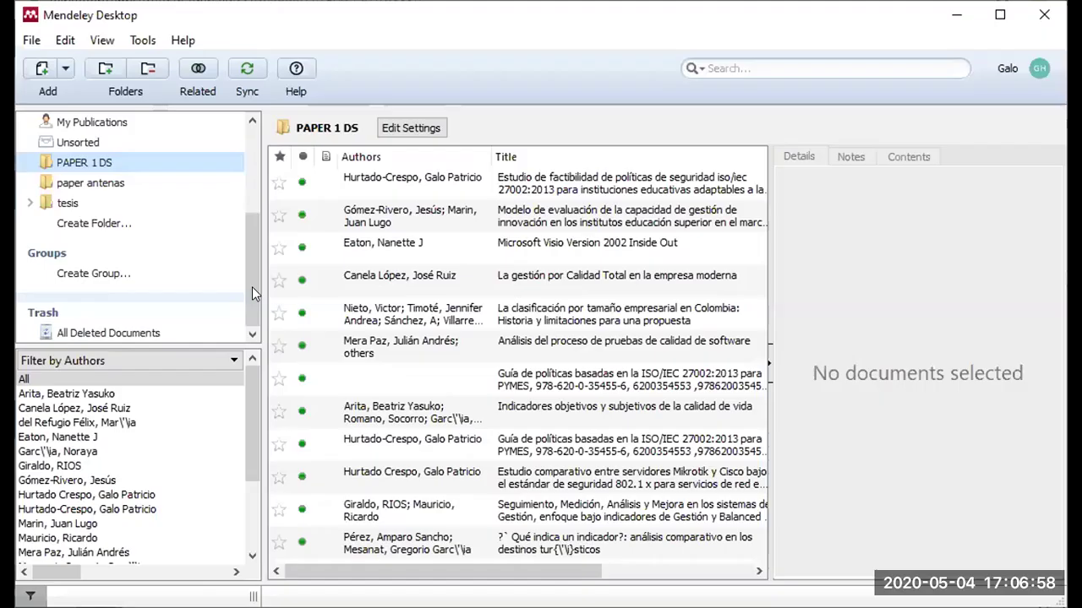
- Sync the Mendeley Desktop library with the PAPER 1 DS folder open, and bring its window up over the Word paper
{"action": "left_click", "coordinate": [1000, 15]}
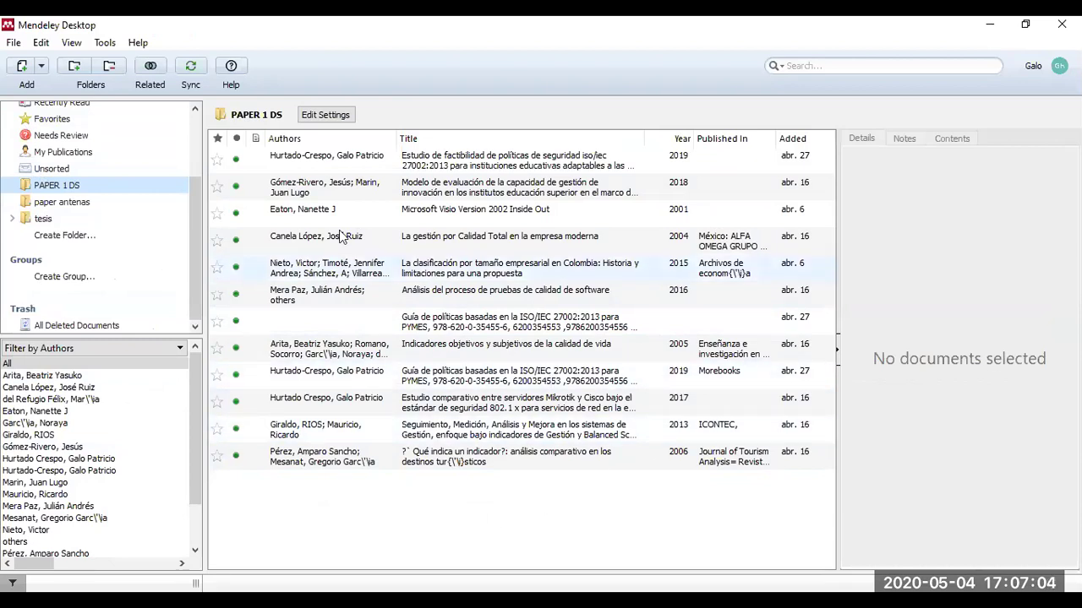
{"action": "left_click", "coordinate": [189, 71]}
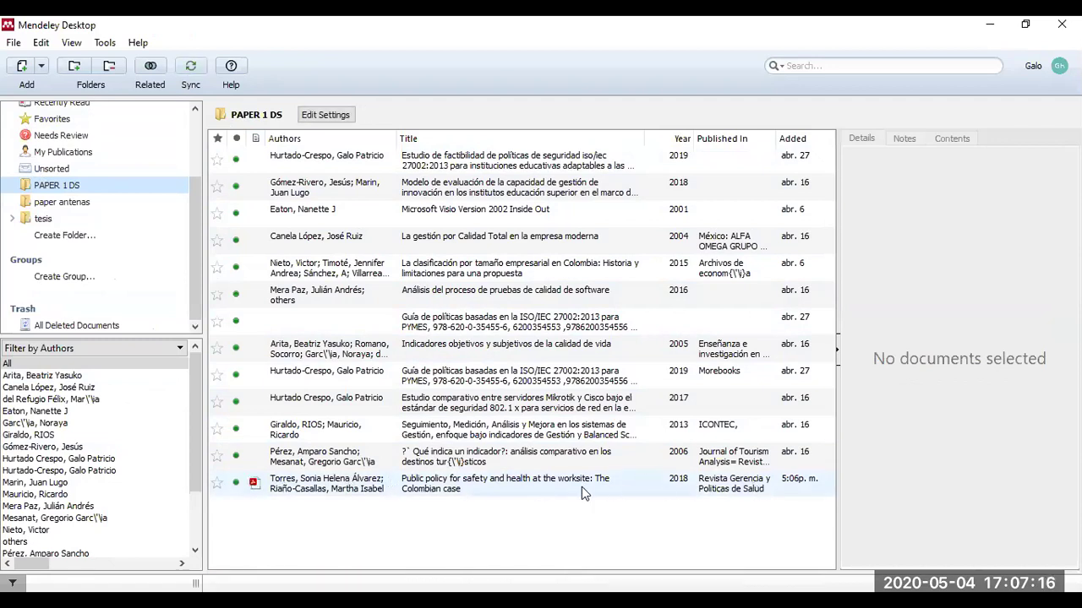
{"action": "left_click", "coordinate": [989, 30]}
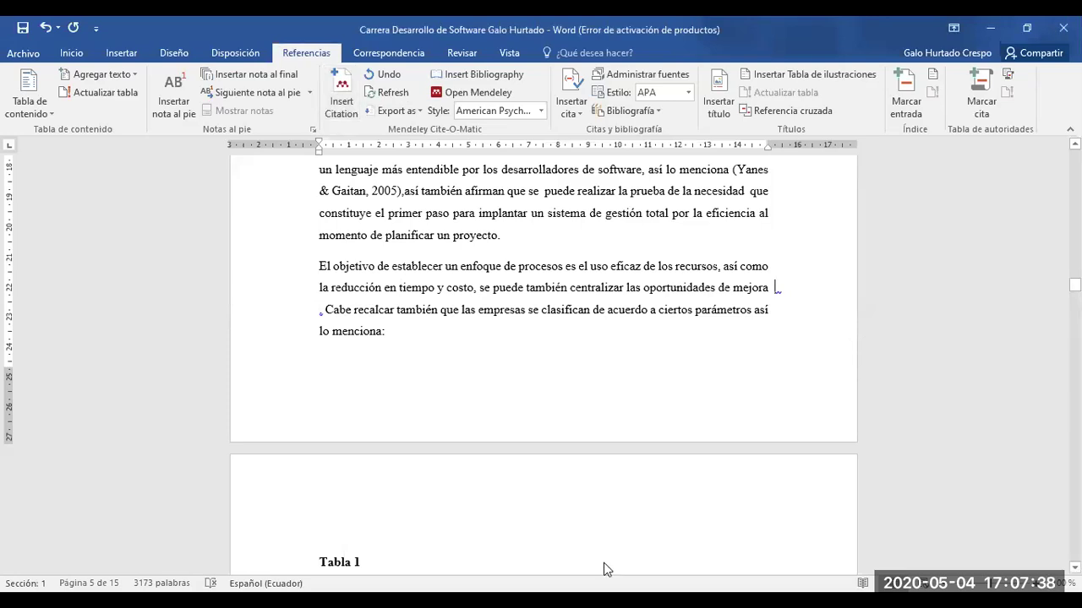
{"action": "left_click", "coordinate": [642, 607]}
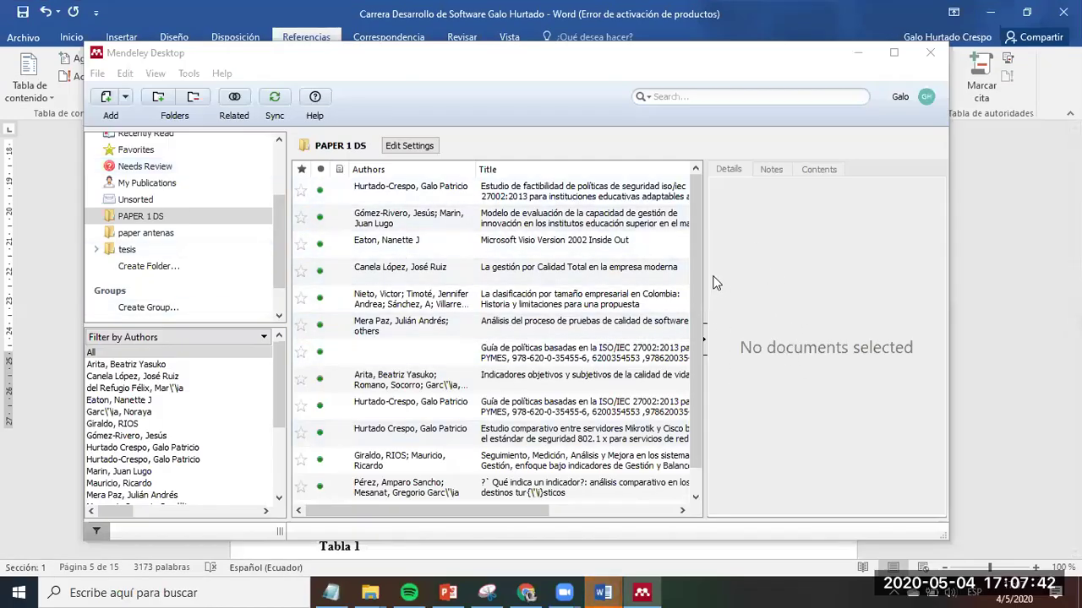
- Review the details of the reference "Public policy for safety and health at the worksite: The Colombian case" in the PAPER 1 DS folder
{"action": "scroll", "coordinate": [690, 277], "scroll_direction": "down", "scroll_amount": 1}
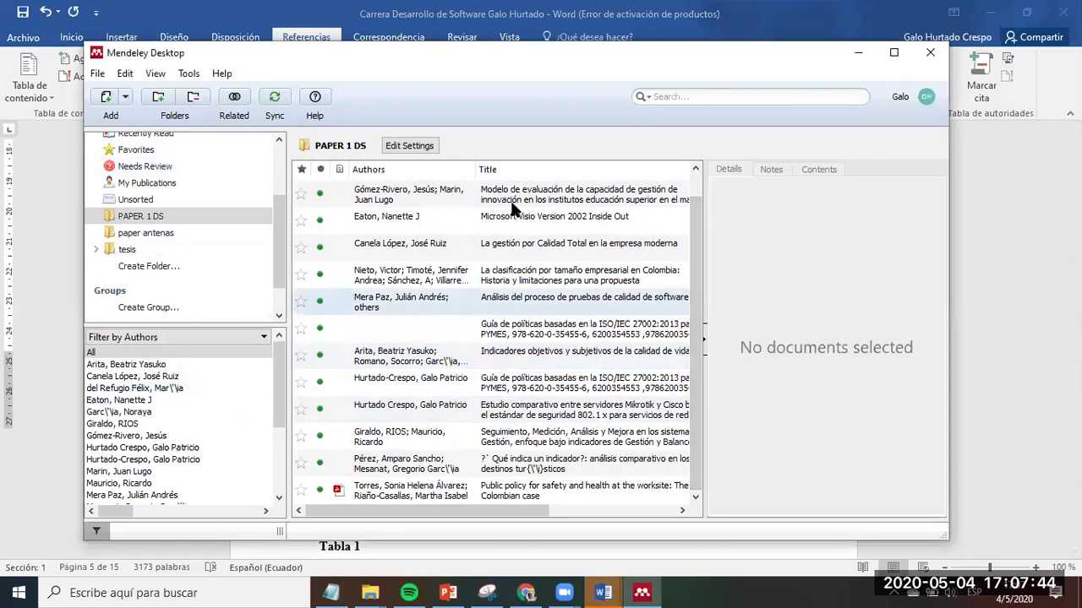
{"action": "left_click", "coordinate": [397, 489]}
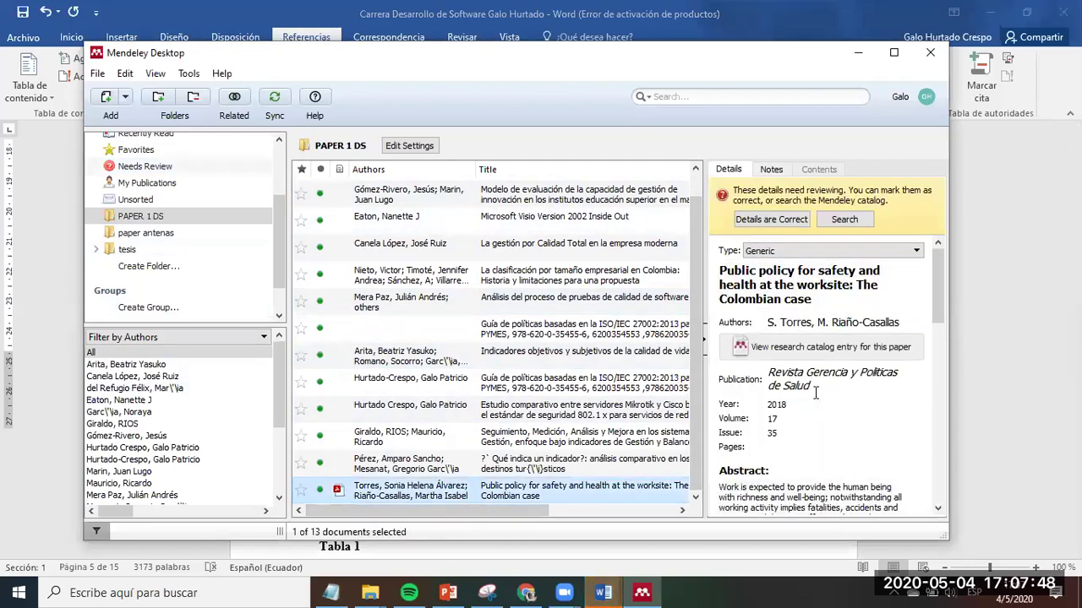
{"action": "scroll", "coordinate": [820, 396], "scroll_direction": "down", "scroll_amount": 8}
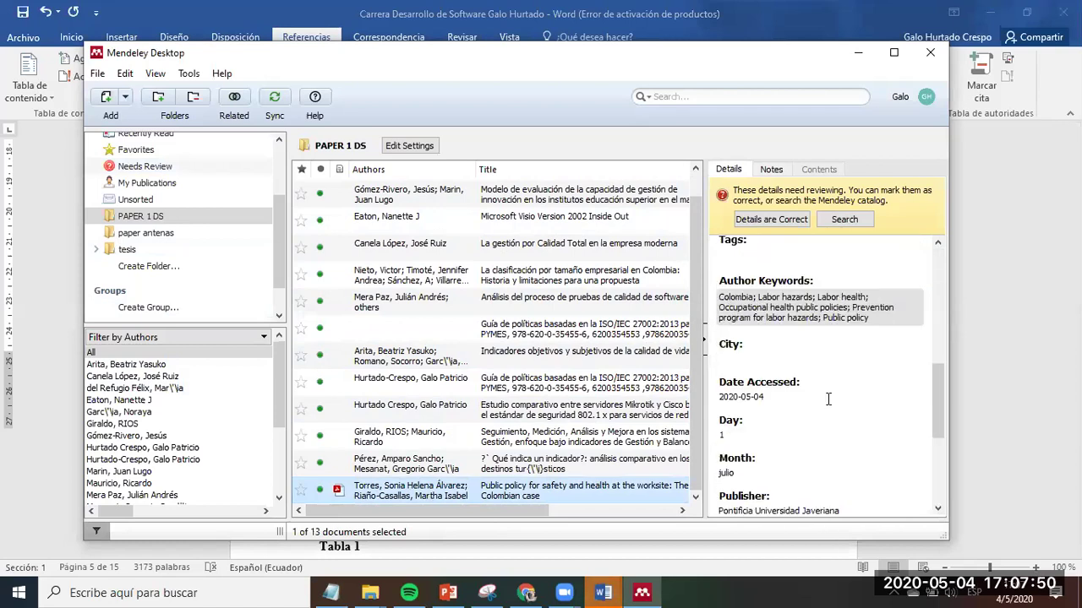
{"action": "scroll", "coordinate": [828, 399], "scroll_direction": "down", "scroll_amount": 3}
{"action": "scroll", "coordinate": [824, 407], "scroll_direction": "up", "scroll_amount": 10}
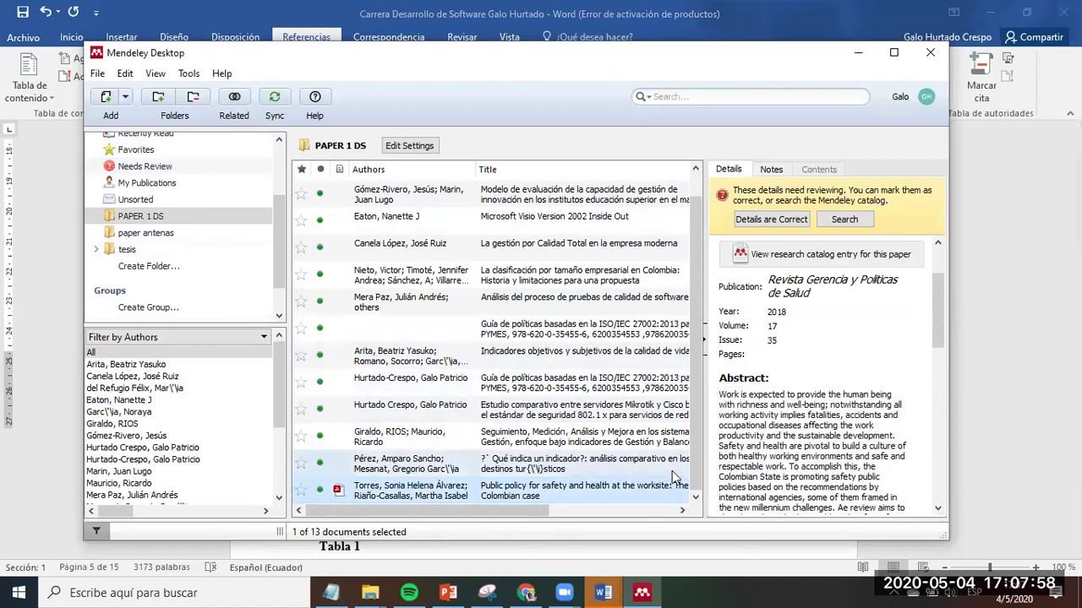
{"action": "scroll", "coordinate": [569, 478], "scroll_direction": "right", "scroll_amount": 1}
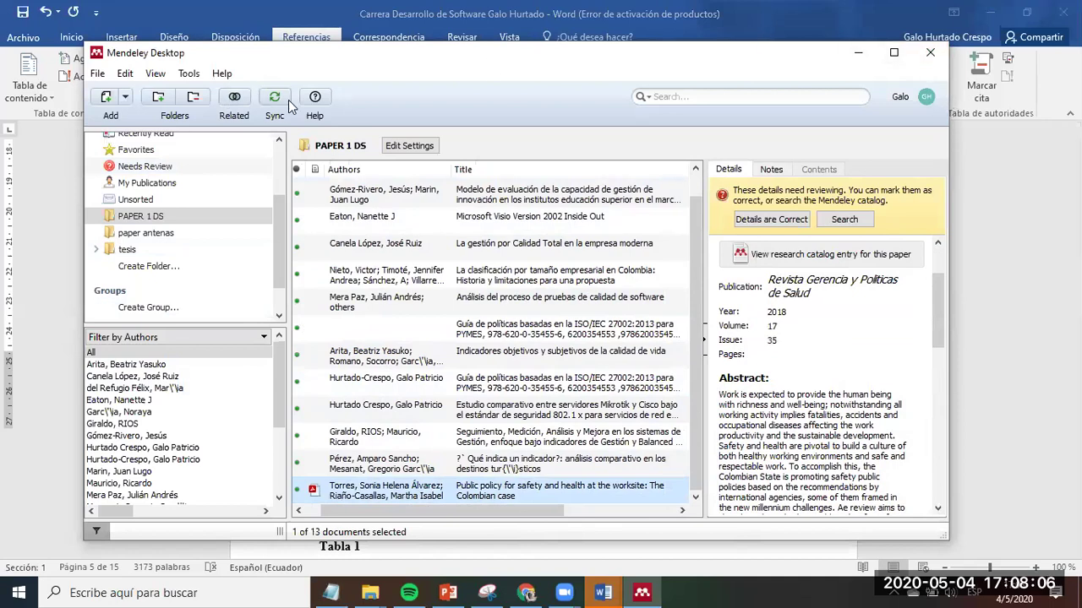
- Open the PDF attached to the "Public policy for safety and health at the worksite" reference, skim its first pages and close it
{"action": "double_click", "coordinate": [362, 491]}
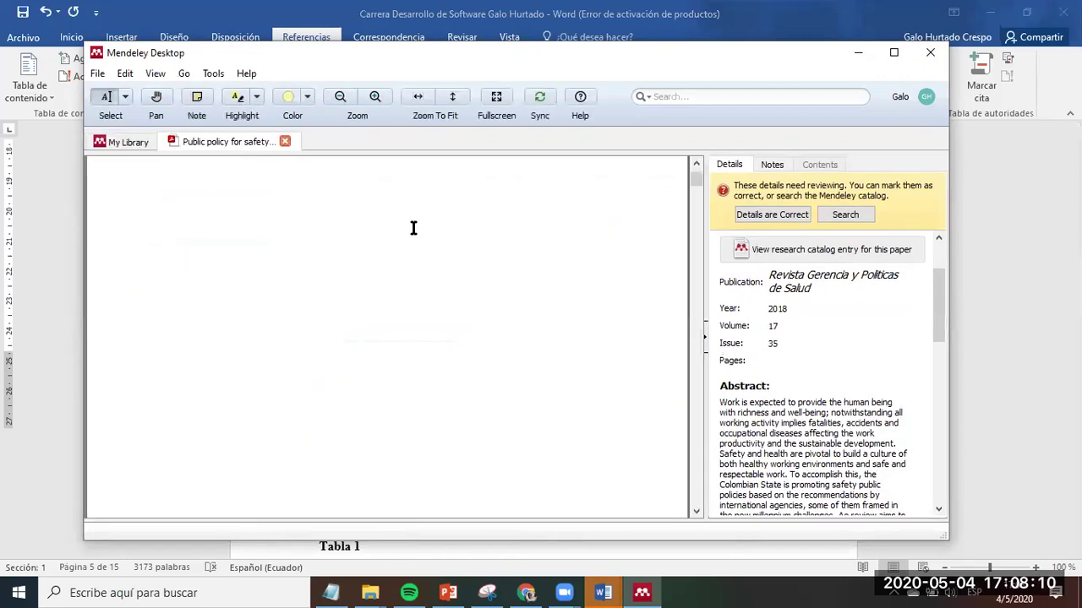
{"action": "scroll", "coordinate": [427, 251], "scroll_direction": "down", "scroll_amount": 15}
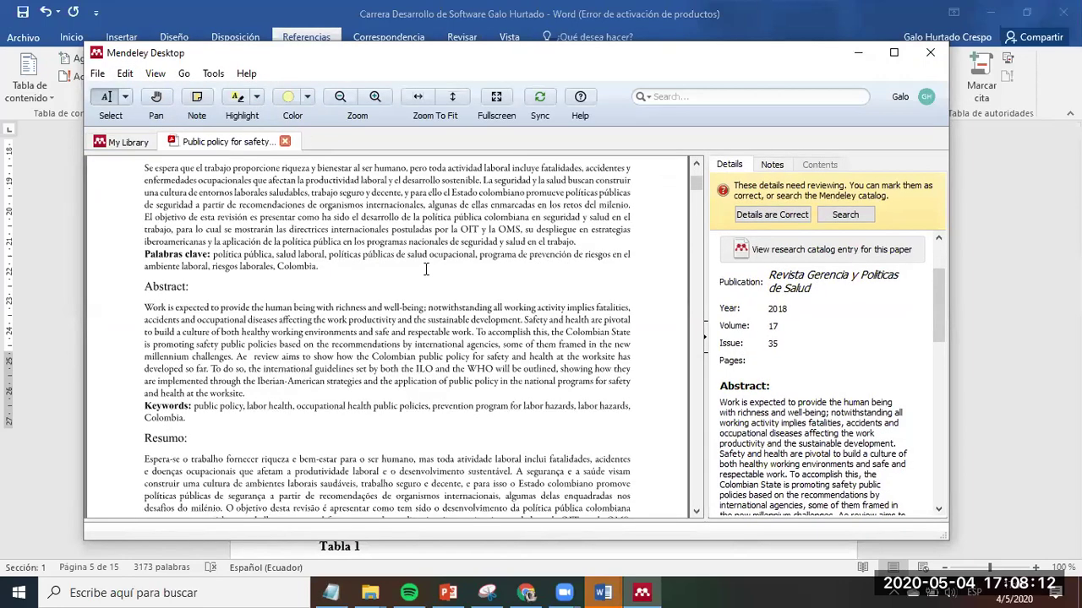
{"action": "scroll", "coordinate": [431, 275], "scroll_direction": "down", "scroll_amount": 15}
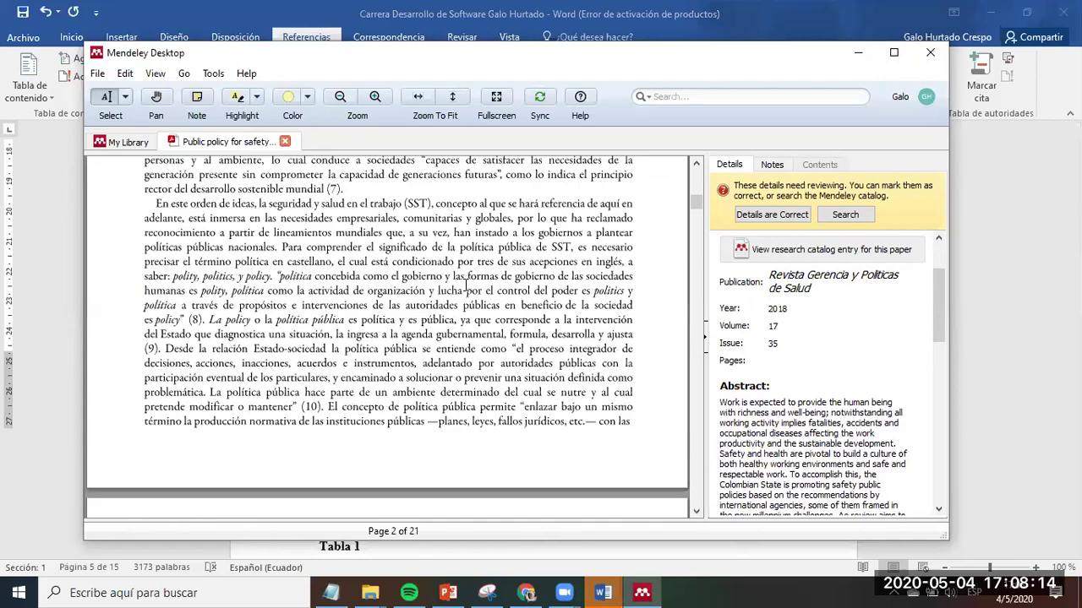
{"action": "scroll", "coordinate": [455, 322], "scroll_direction": "down", "scroll_amount": 3}
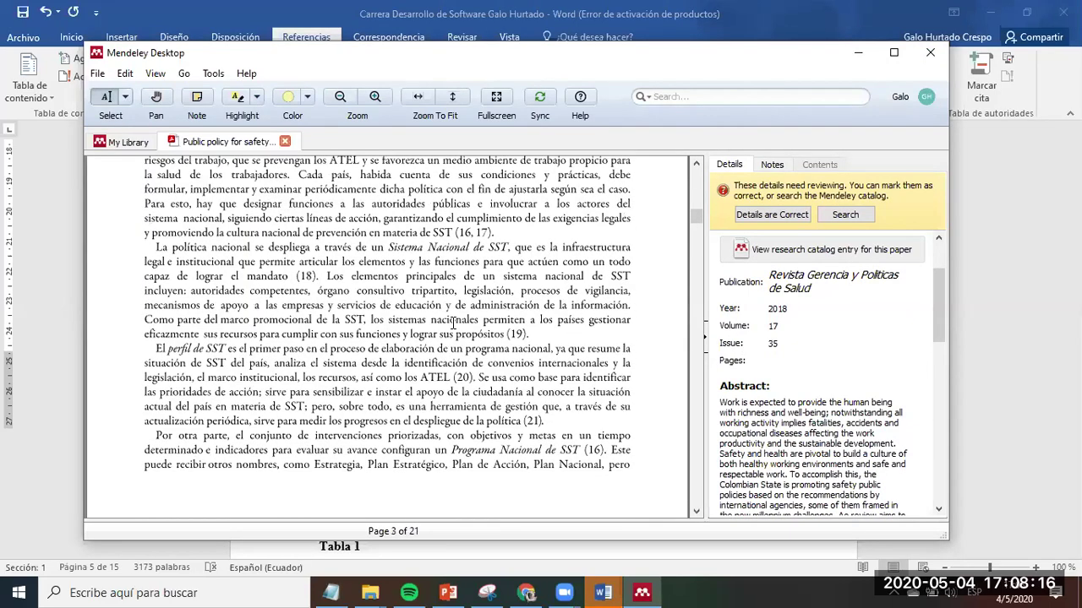
{"action": "scroll", "coordinate": [449, 263], "scroll_direction": "up", "scroll_amount": 10}
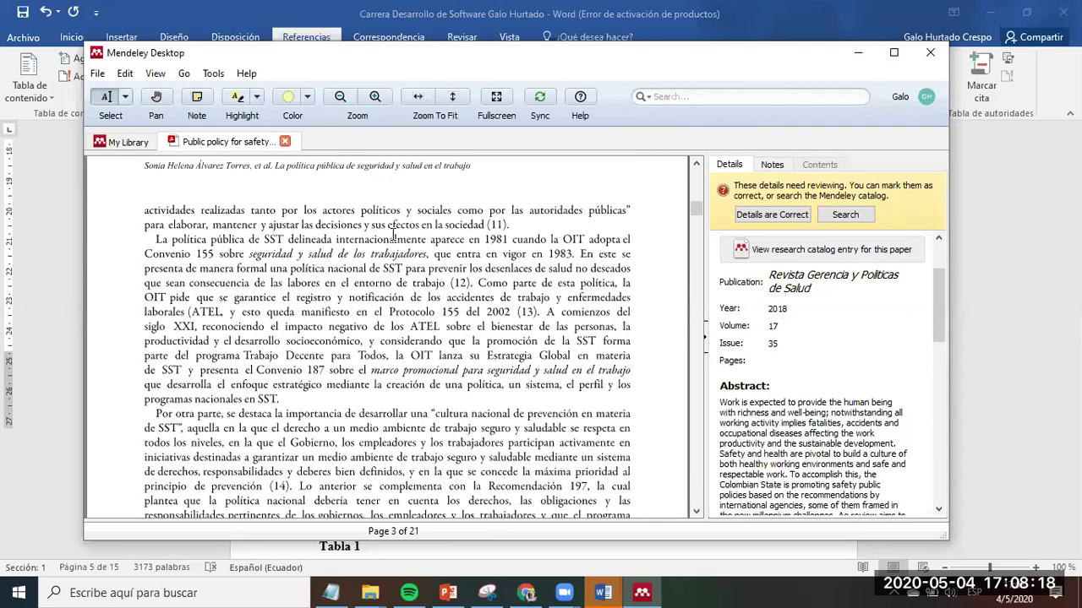
{"action": "left_click", "coordinate": [285, 142]}
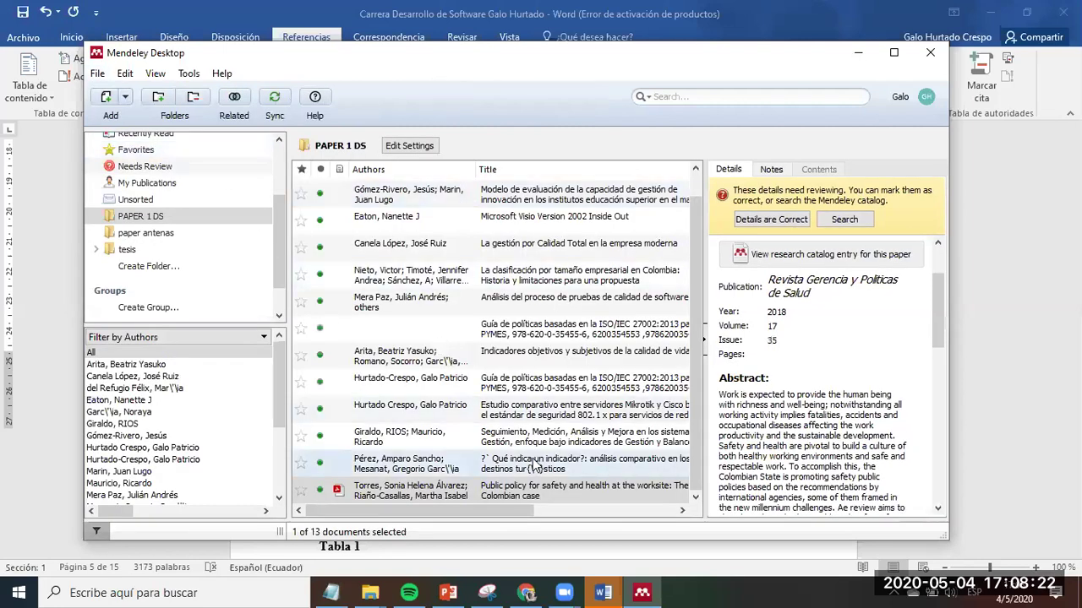
- Insert a Mendeley citation of "Public policy for safety and health at the worksite" in the Word paper after "oportunidades de mejora"
{"action": "left_click", "coordinate": [645, 591]}
{"action": "left_click", "coordinate": [644, 592]}
{"action": "left_click", "coordinate": [645, 592]}
{"action": "left_click", "coordinate": [341, 74]}
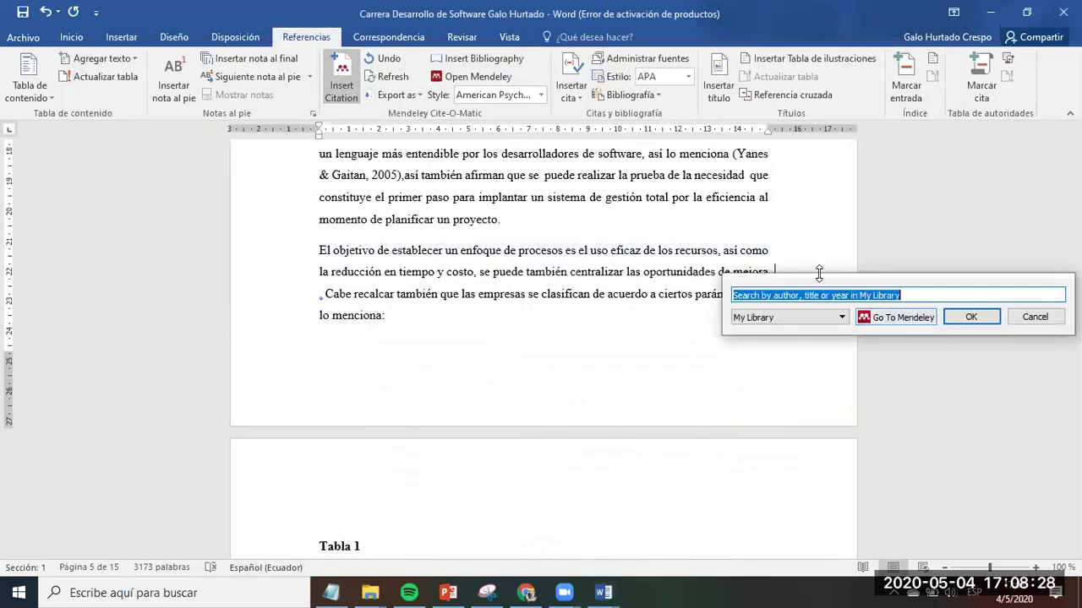
{"action": "left_click", "coordinate": [893, 319]}
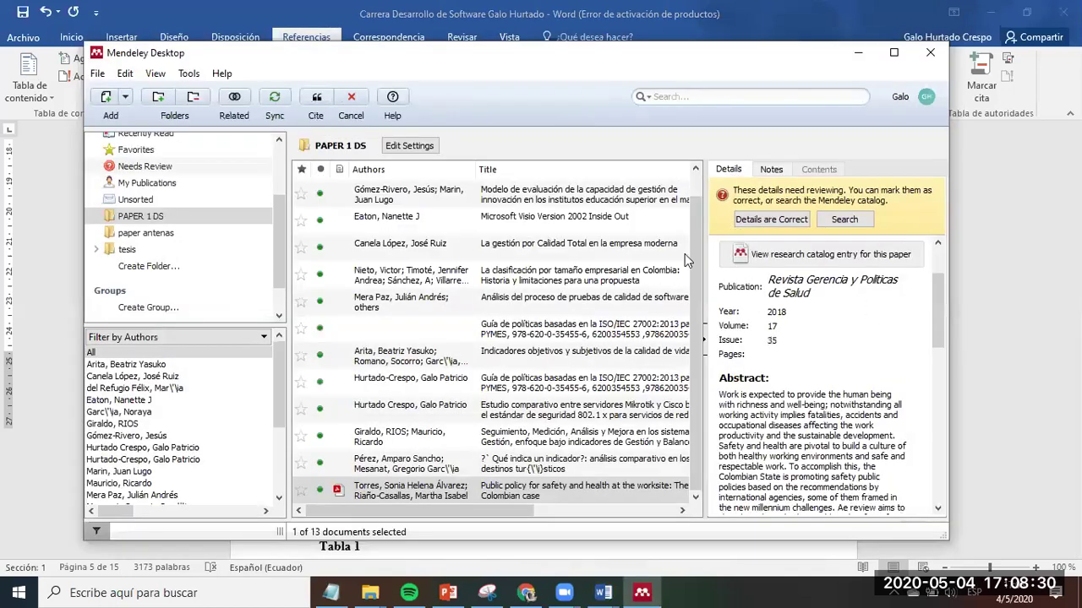
{"action": "left_click", "coordinate": [313, 100]}
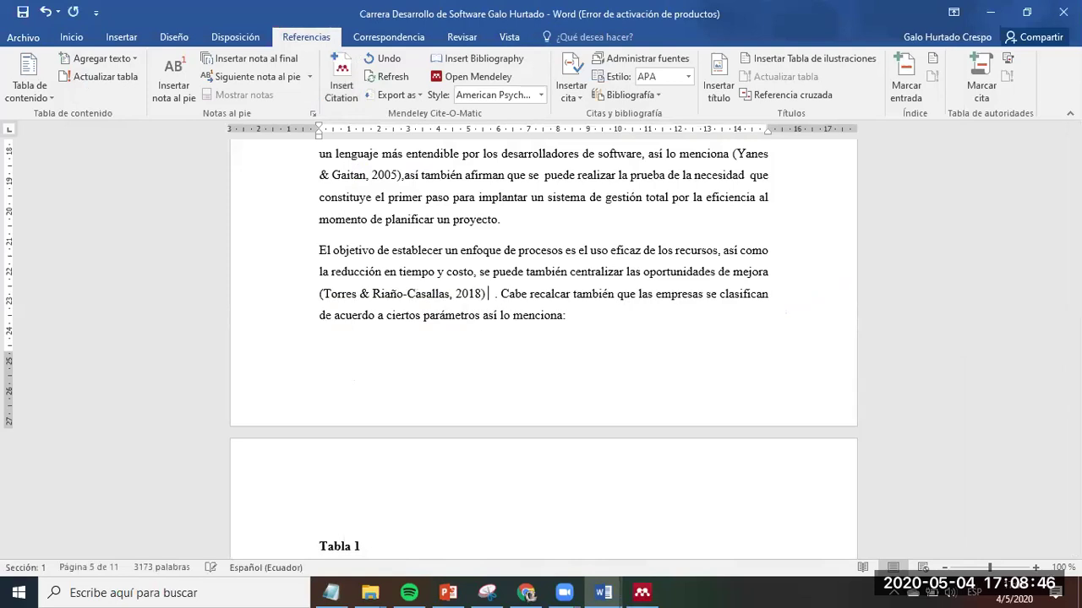
- View the citation styles available for the Mendeley citations, keeping the American Psychological Association style
{"action": "left_click", "coordinate": [542, 96]}
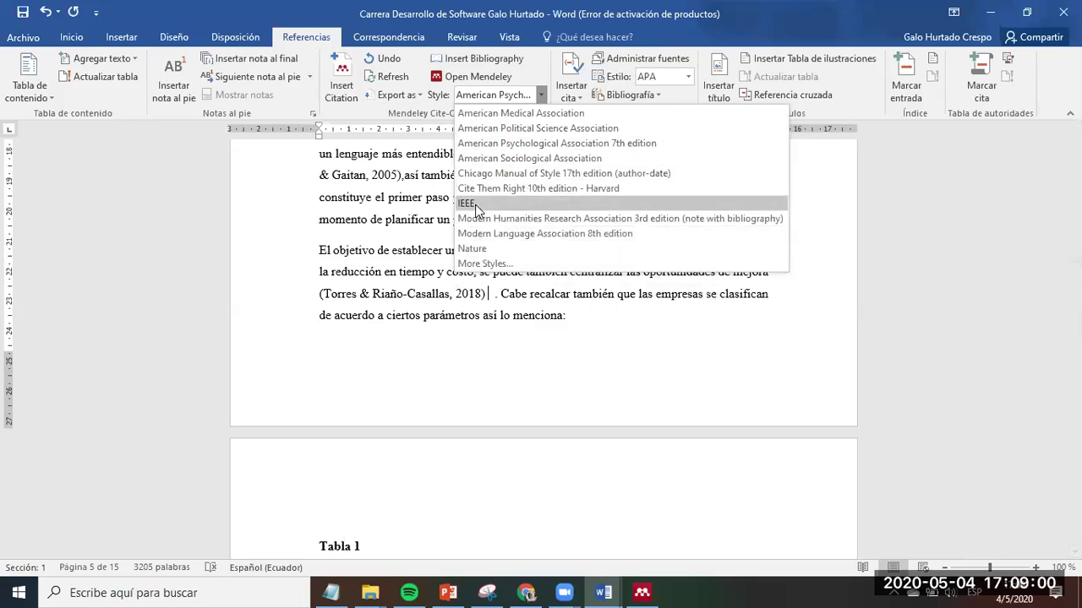
{"action": "left_click", "coordinate": [413, 400]}
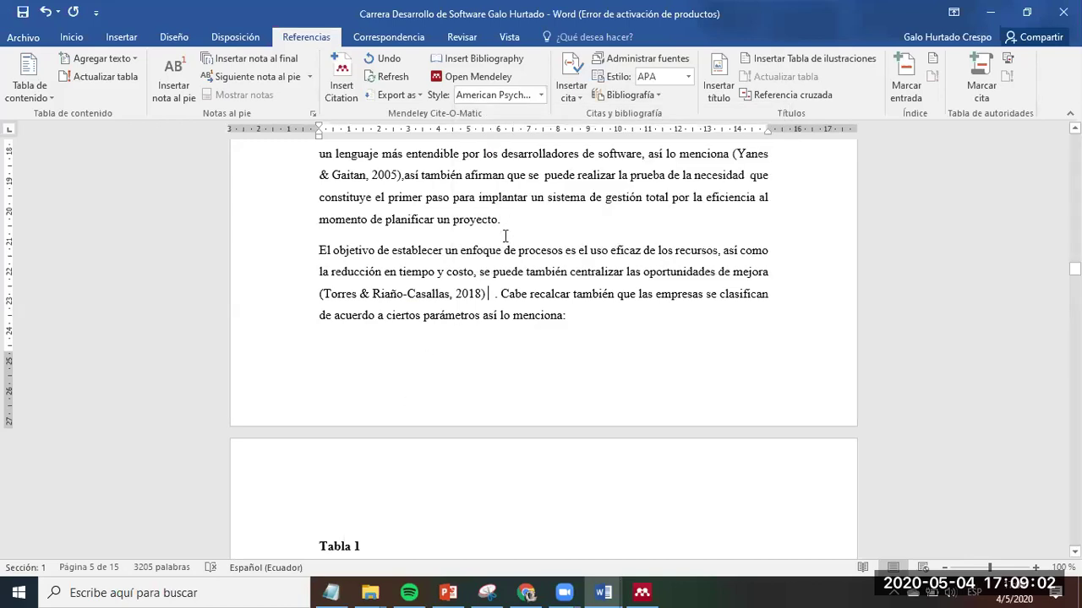
- Delete the whole existing bibliography under the REFERENCIAS BIBLIOGRÁFICAS heading at the end of the paper
{"action": "scroll", "coordinate": [507, 312], "scroll_direction": "down", "scroll_amount": 8}
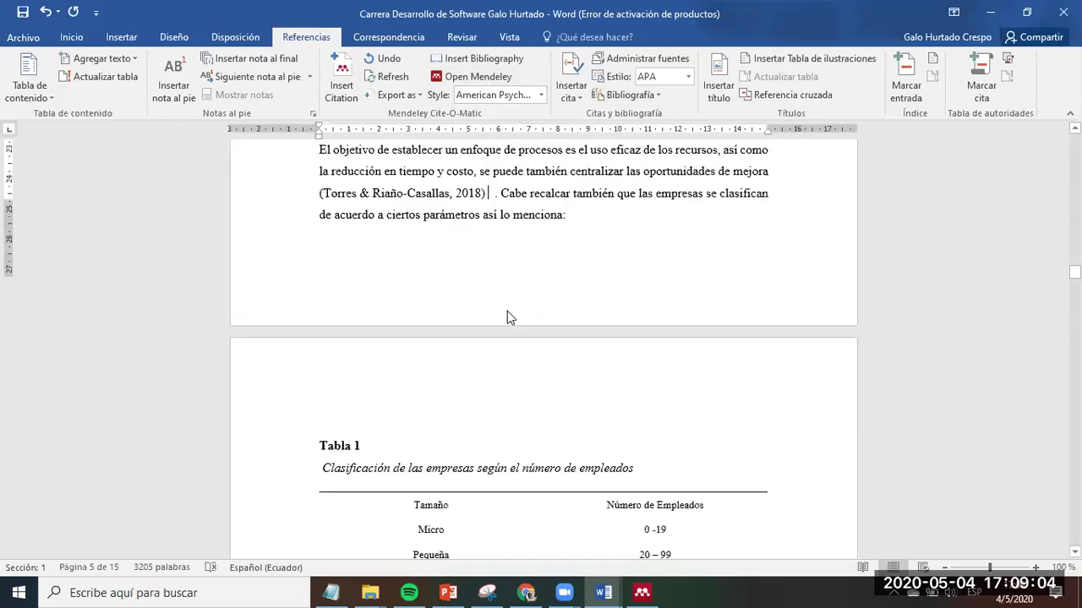
{"action": "scroll", "coordinate": [502, 317], "scroll_direction": "down", "scroll_amount": 5}
{"action": "scroll", "coordinate": [502, 317], "scroll_direction": "up", "scroll_amount": 1}
{"action": "scroll", "coordinate": [502, 317], "scroll_direction": "down", "scroll_amount": 2}
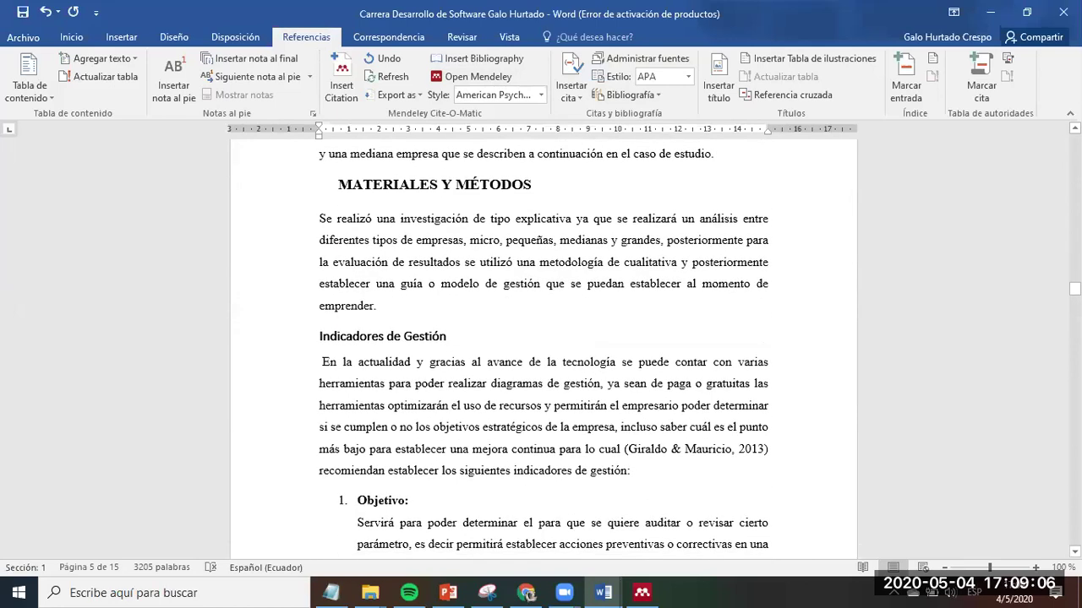
{"action": "left_click_drag", "start_coordinate": [1074, 289], "coordinate": [1074, 427]}
{"action": "scroll", "coordinate": [592, 362], "scroll_direction": "down", "scroll_amount": 15}
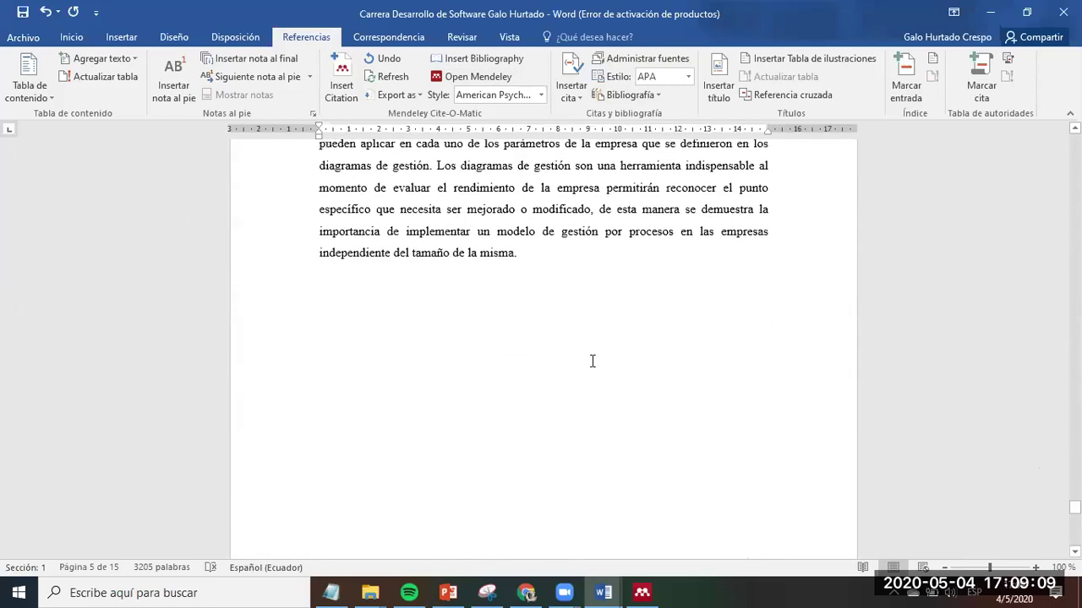
{"action": "left_click", "coordinate": [427, 272]}
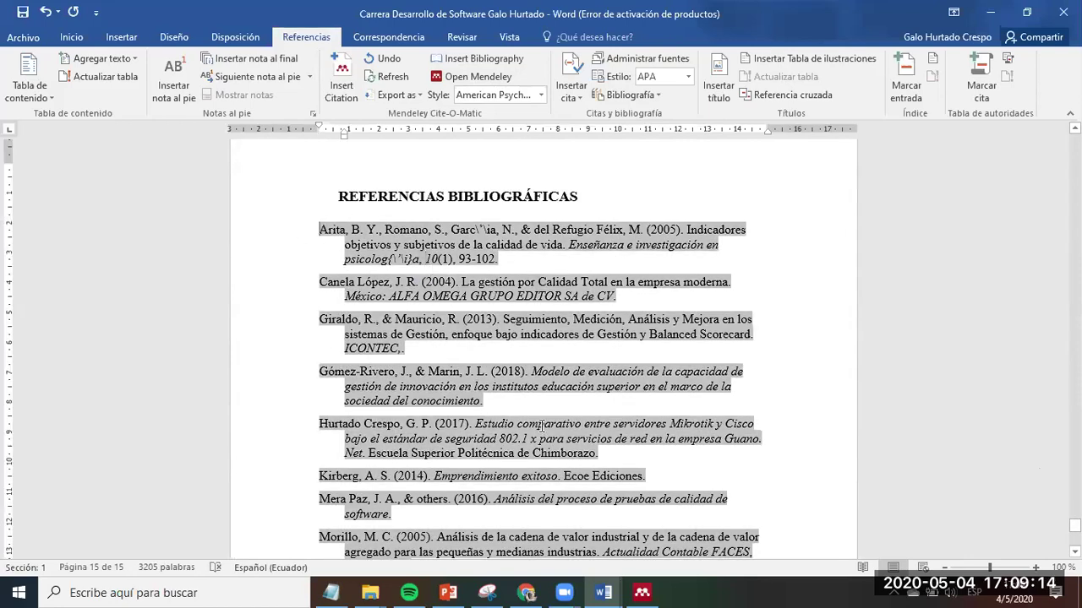
{"action": "scroll", "coordinate": [540, 426], "scroll_direction": "down", "scroll_amount": 12}
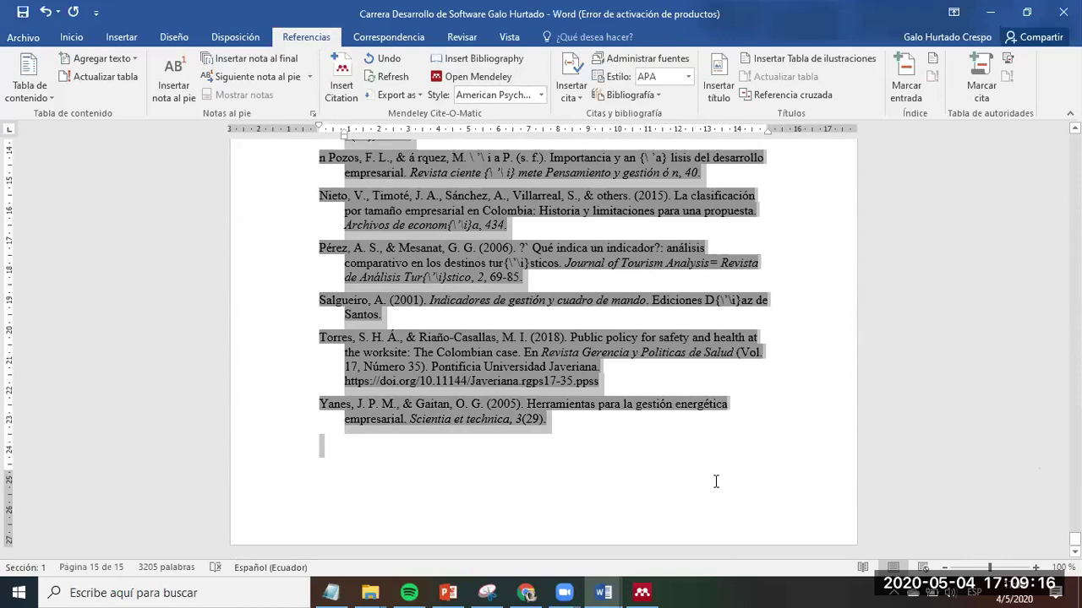
{"action": "key", "text": "Delete"}
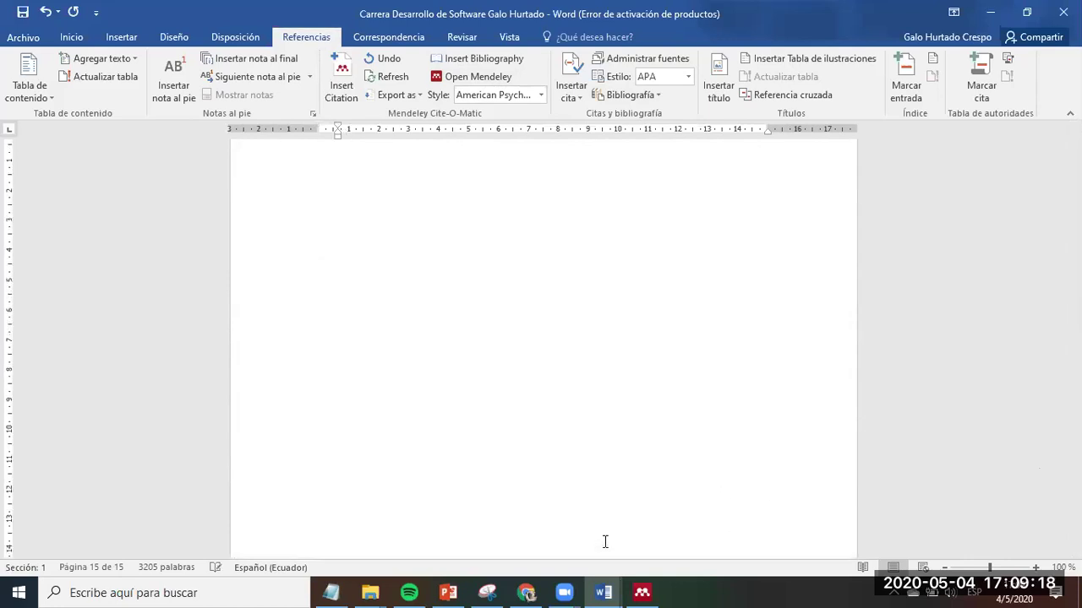
- Check the cited article in Mendeley Desktop, return to Word and insert the Mendeley bibliography under REFERENCIAS BIBLIOGRÁFICAS
{"action": "key", "text": "alt+Tab"}
{"action": "left_click", "coordinate": [400, 496]}
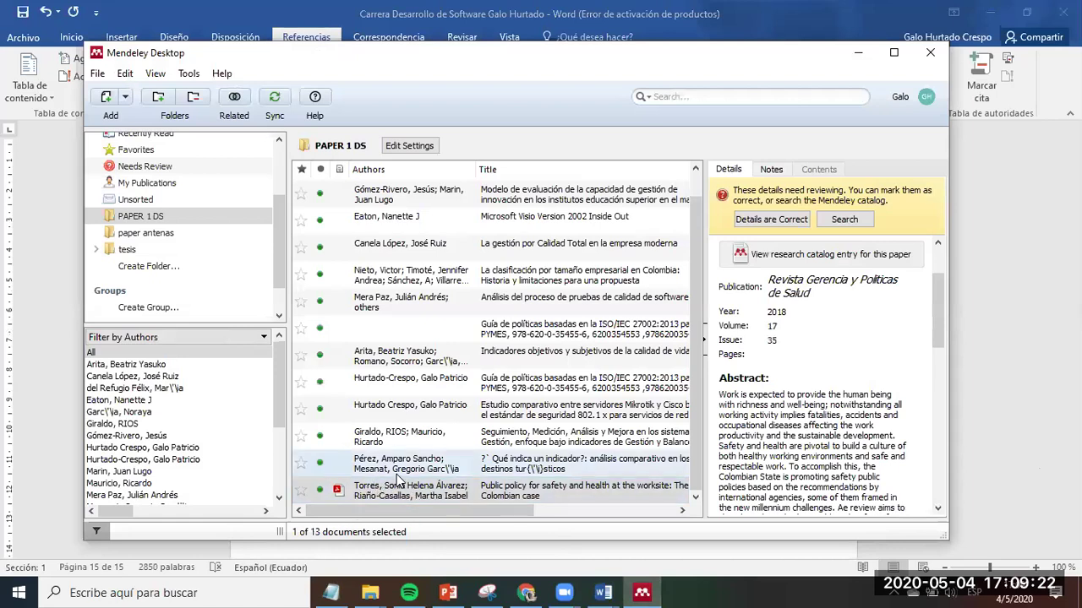
{"action": "left_click", "coordinate": [857, 54]}
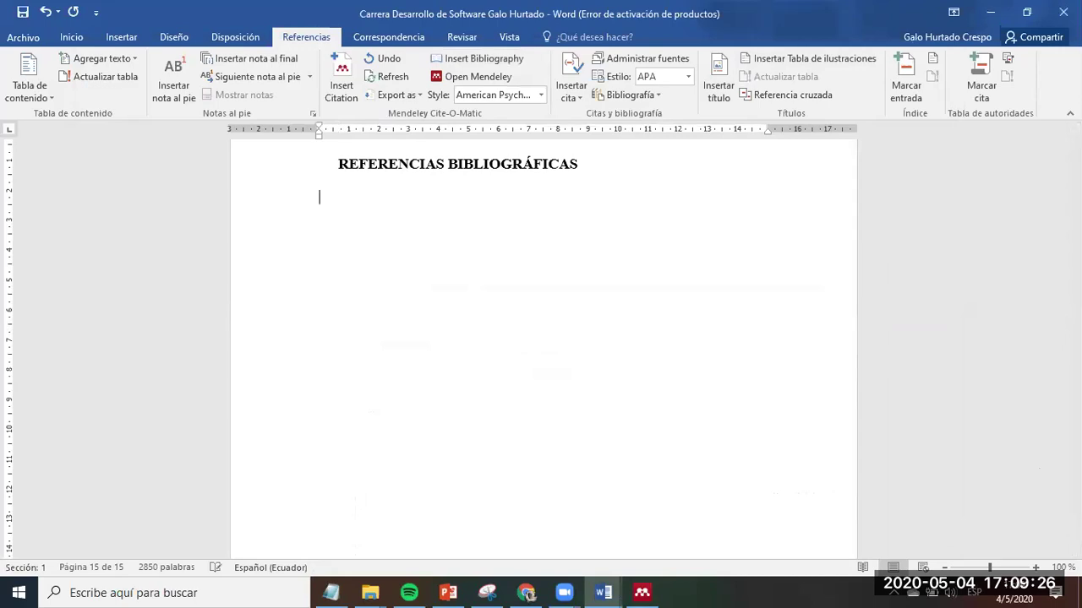
{"action": "left_click", "coordinate": [465, 59]}
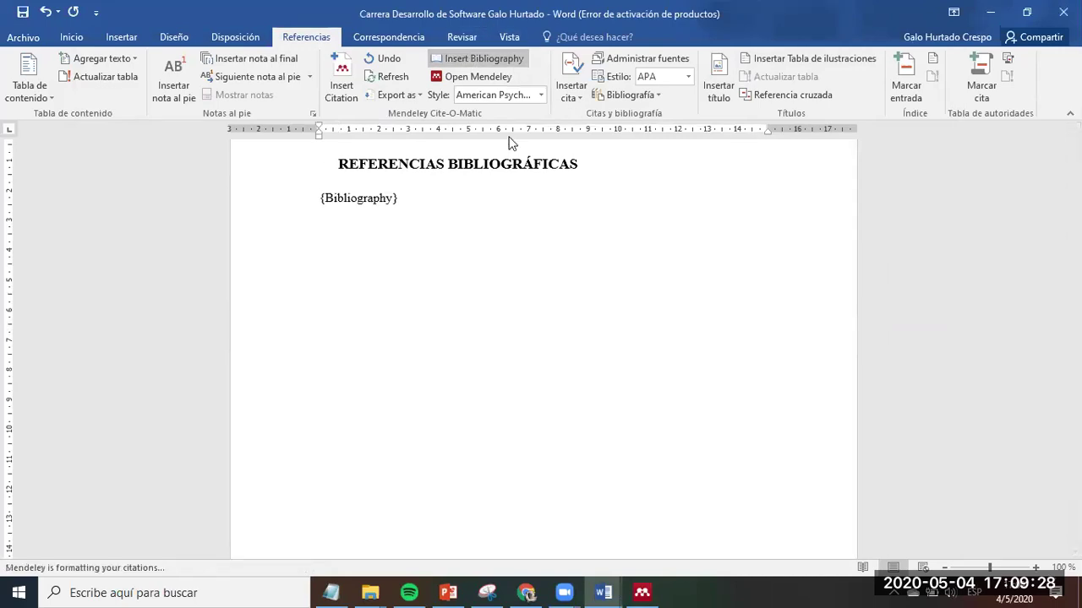
- Examine the inserted bibliography, highlighting the entry "Public policy for safety and health at the worksite: The Colombian case"
{"action": "scroll", "coordinate": [494, 311], "scroll_direction": "down", "scroll_amount": 9}
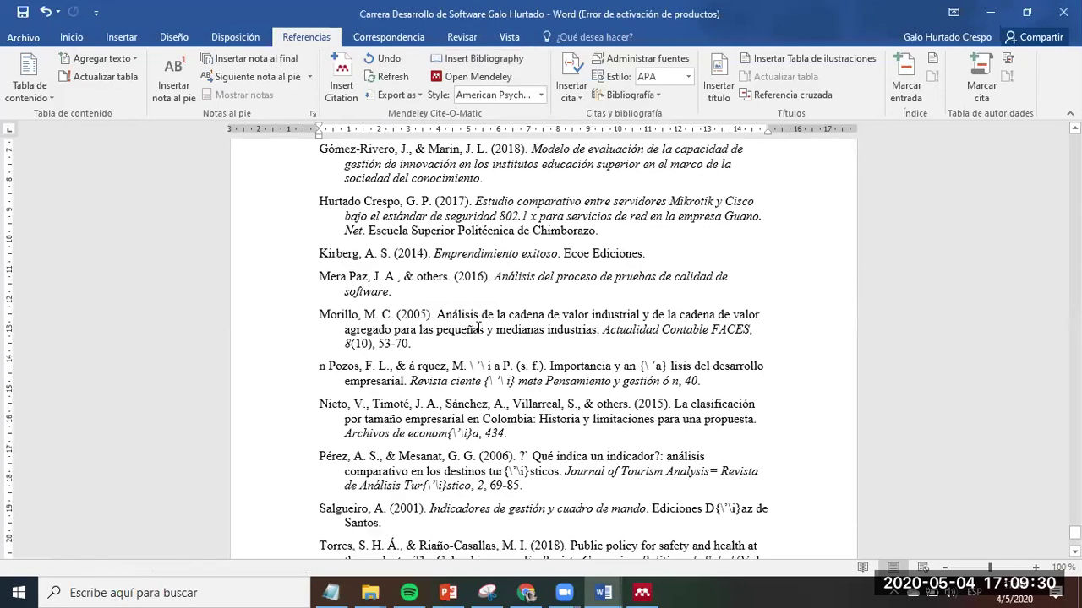
{"action": "mouse_move", "coordinate": [314, 335]}
{"action": "left_mouse_down"}
{"action": "mouse_move", "coordinate": [542, 336]}
{"action": "mouse_move", "coordinate": [629, 376]}
{"action": "mouse_move", "coordinate": [619, 394]}
{"action": "left_mouse_up"}
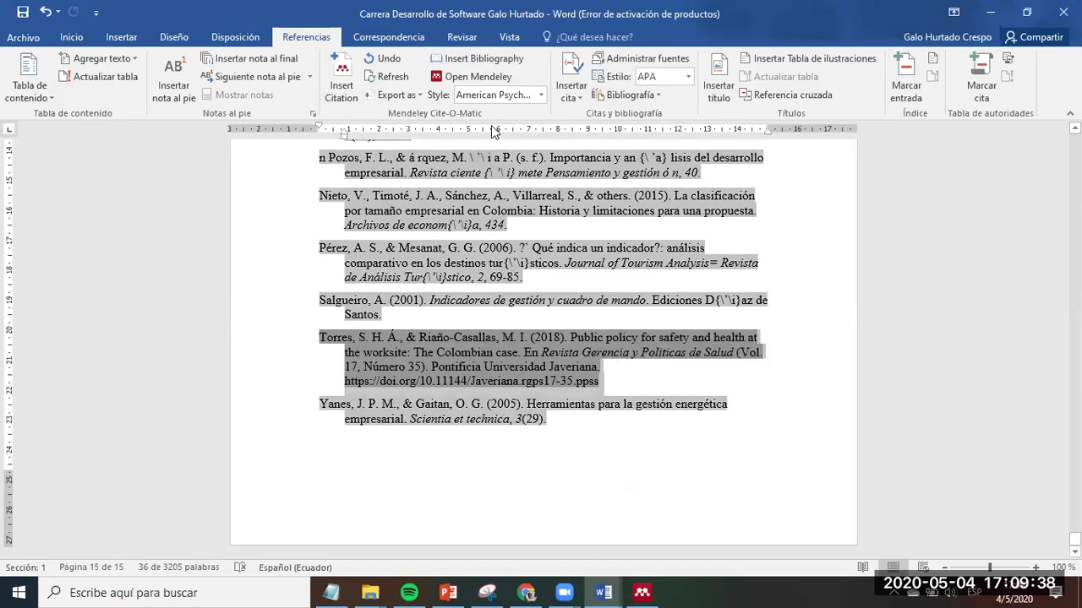
{"action": "left_click", "coordinate": [597, 464]}
{"action": "scroll", "coordinate": [598, 465], "scroll_direction": "up", "scroll_amount": 15}
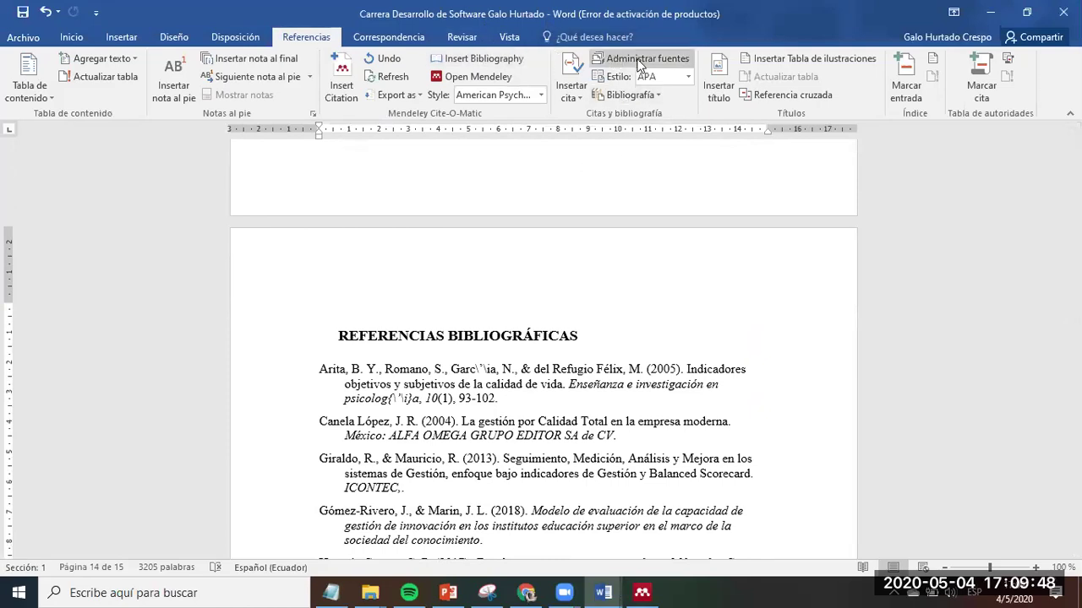
- View Word's own citation source options, close them without inserting anything and go back over the reference list
{"action": "left_click", "coordinate": [571, 91]}
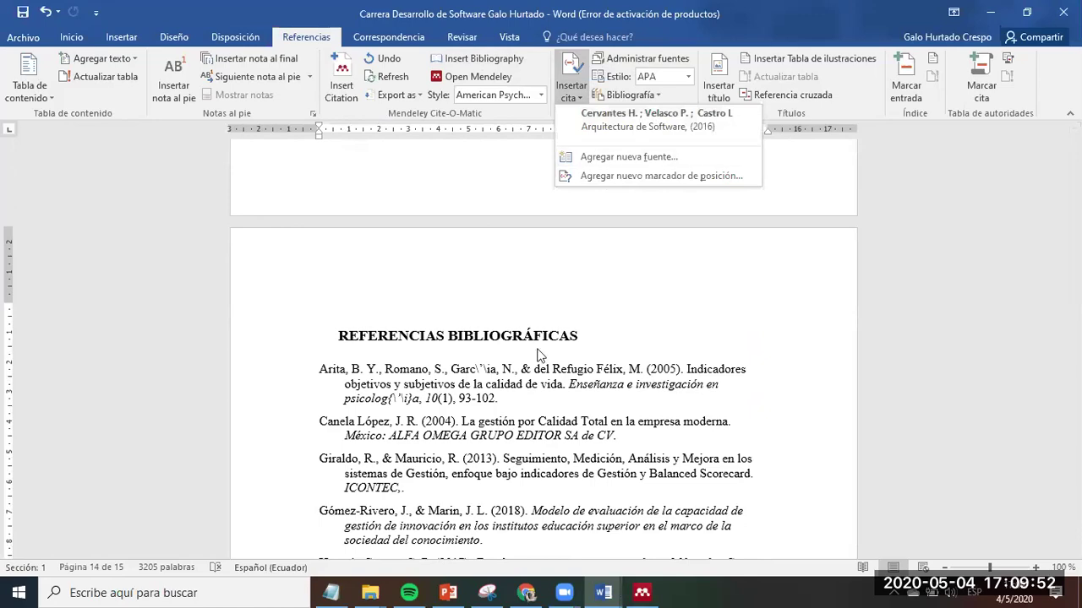
{"action": "left_click", "coordinate": [697, 284]}
{"action": "scroll", "coordinate": [511, 380], "scroll_direction": "down", "scroll_amount": 10}
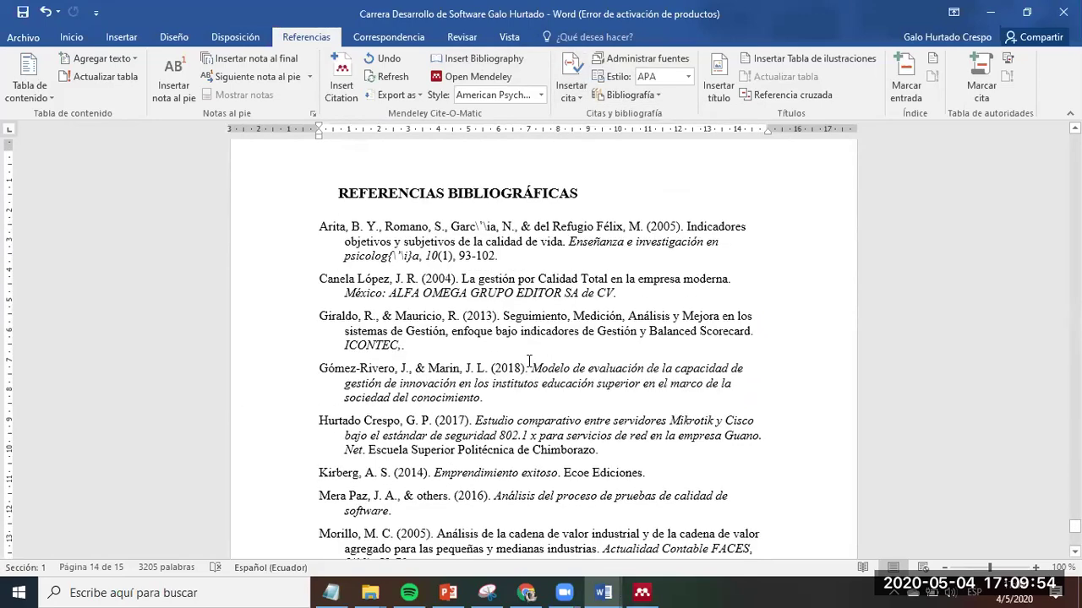